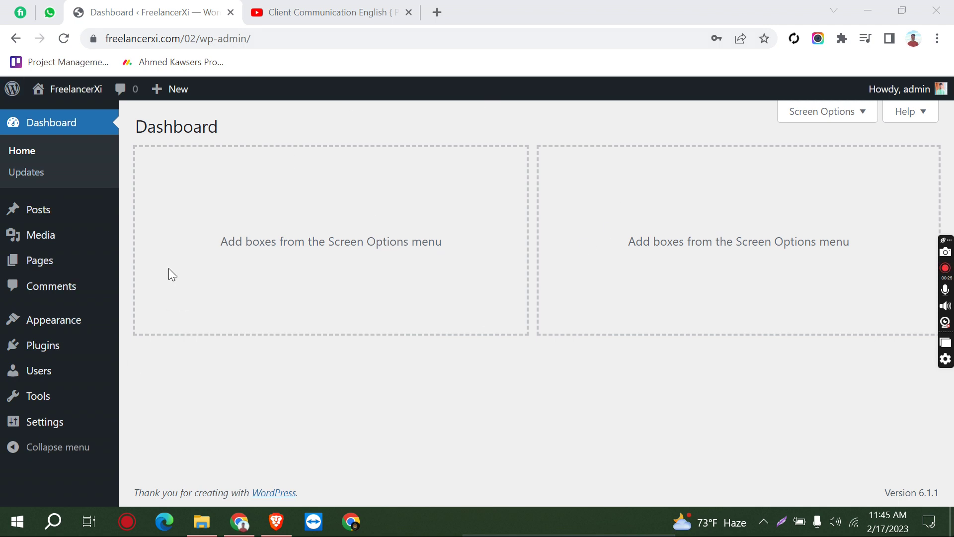
Step: Close the YouTube video tab, leaving the FreelancerXi WordPress dashboard tab open
left_click(408, 11)
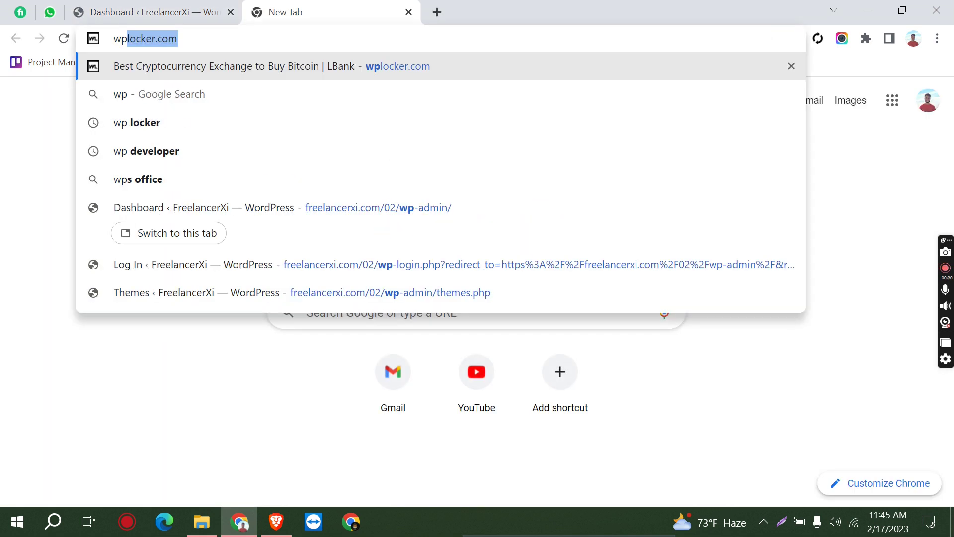
Step: Search Google for 'wpbeginner', open the WPBeginner site and scroll to its newest post
type("be")
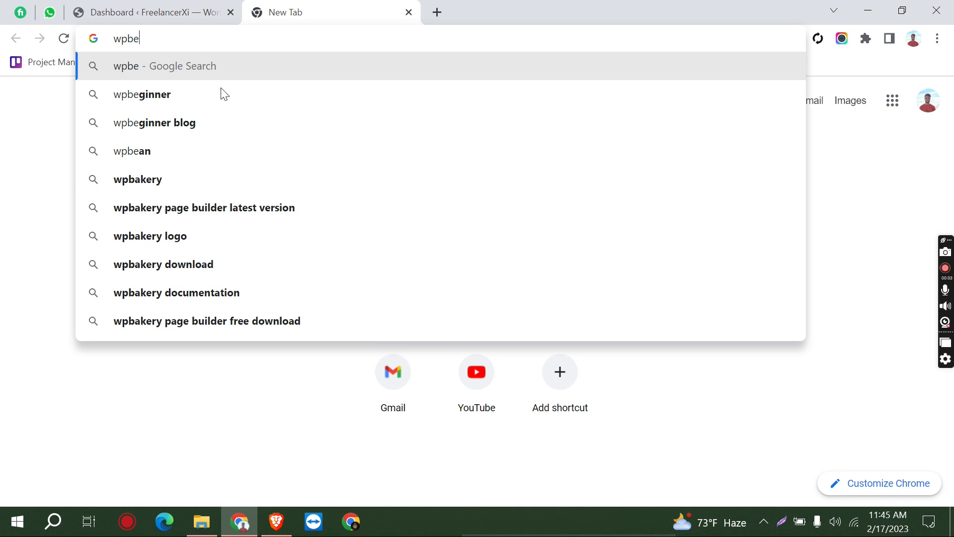
left_click(148, 100)
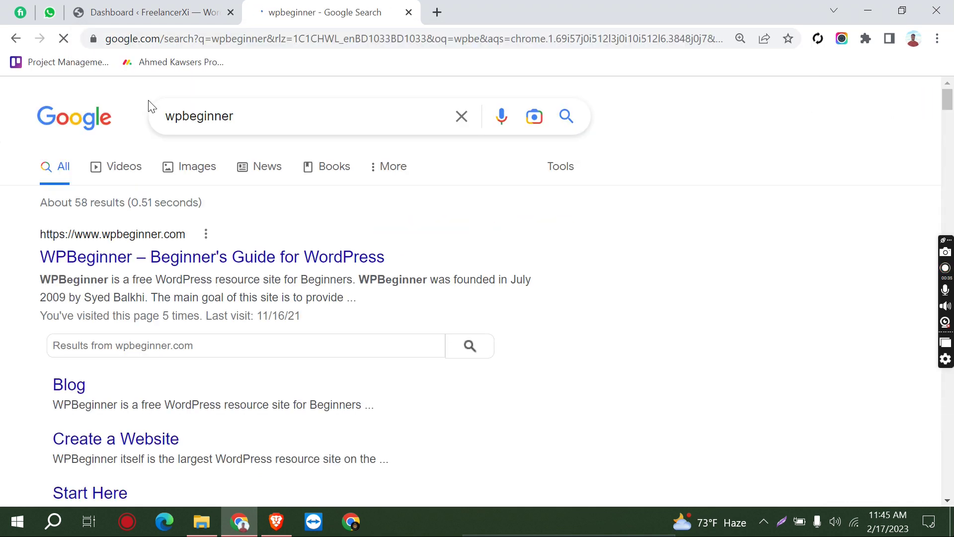
left_click(177, 249)
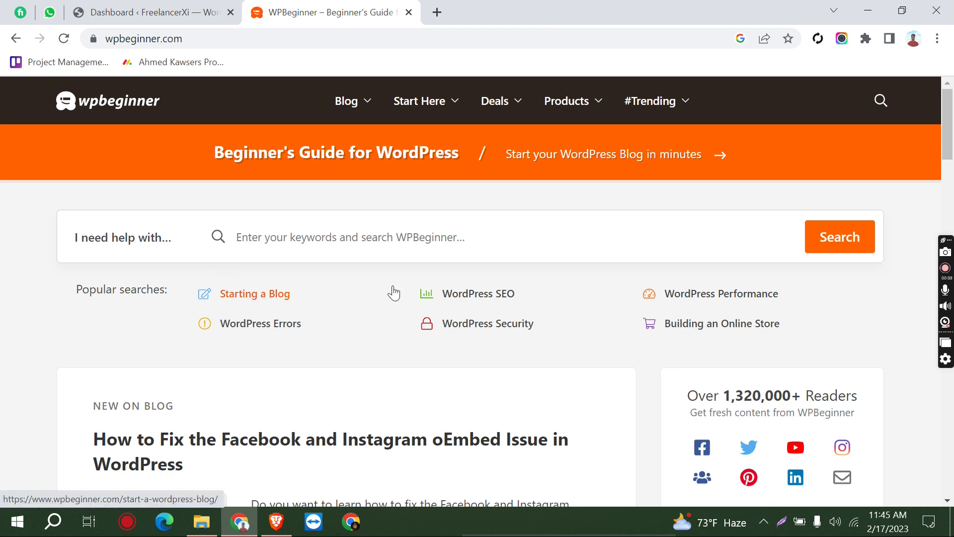
scroll(393, 293, "down", 3)
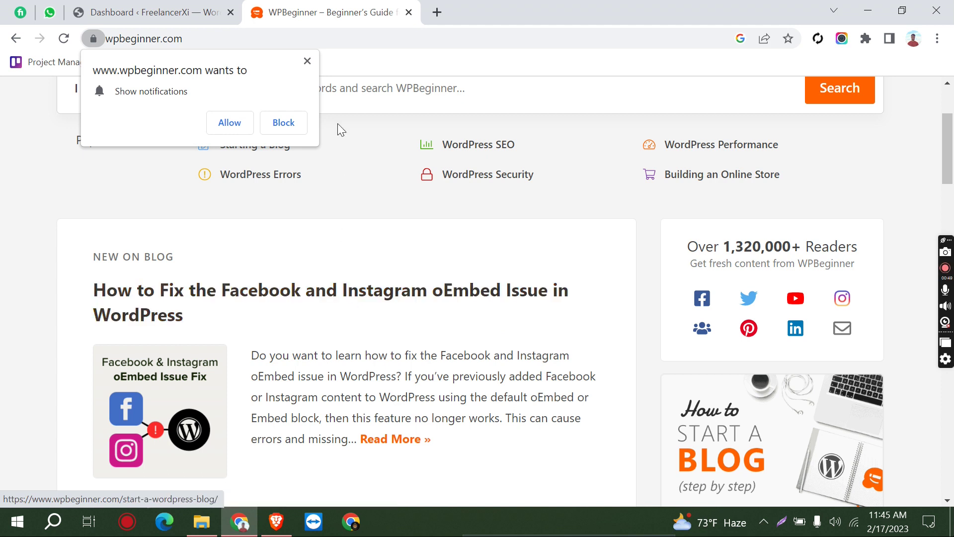
Step: Dismiss the notification prompt and open the Facebook and Instagram oEmbed article
left_click(307, 62)
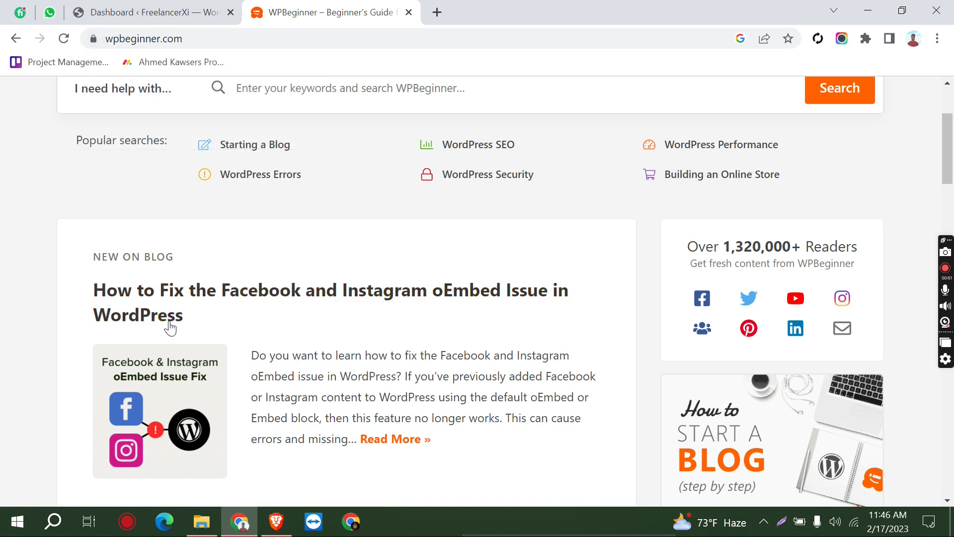
left_click(321, 294)
left_click(15, 9)
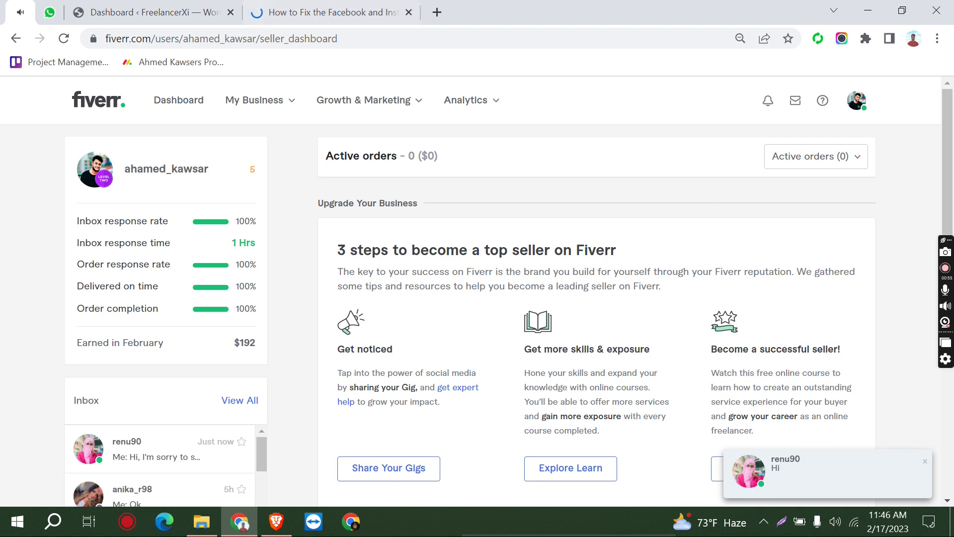
key("ctrl+Tab")
key("ctrl+Tab")
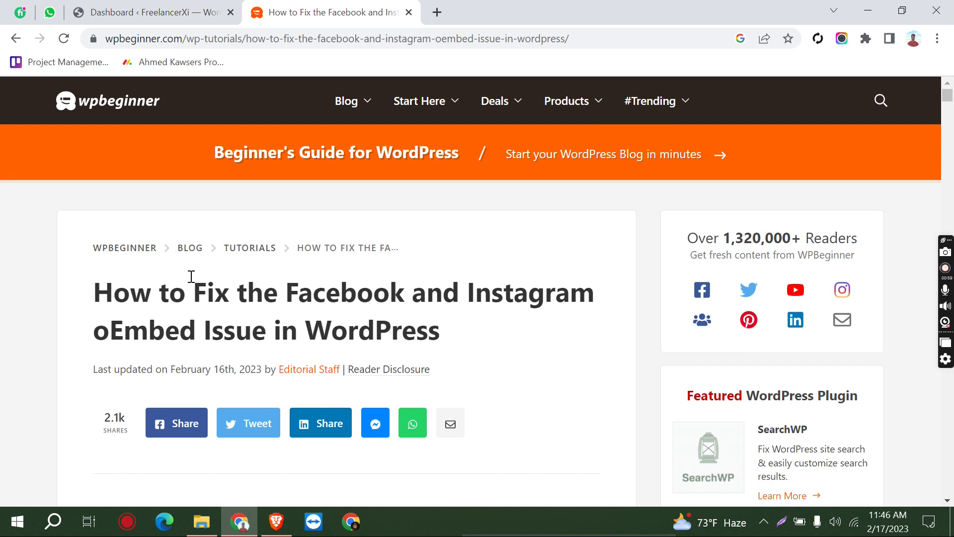
Step: Copy the article's title and return to the WordPress dashboard tab
left_click_drag(456, 332, 93, 291)
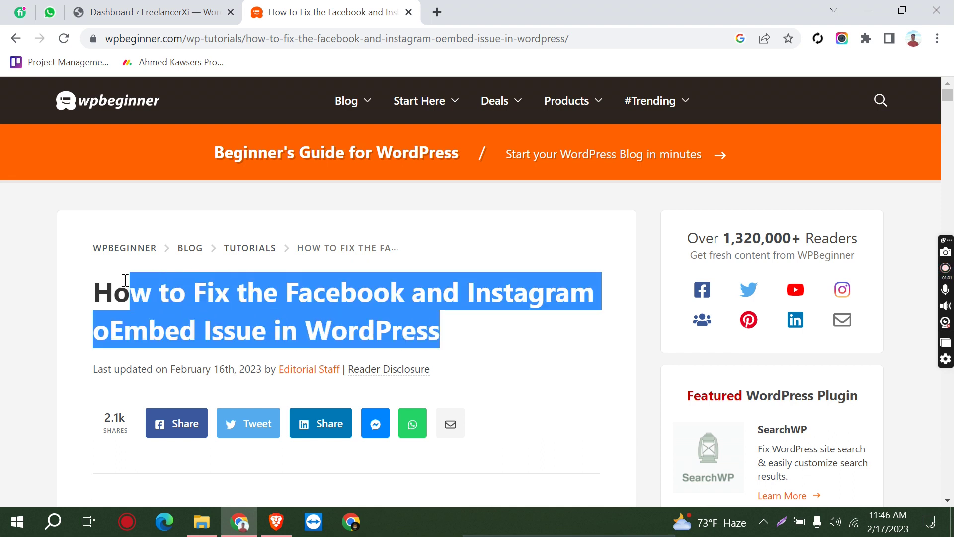
right_click(174, 300)
left_click(224, 315)
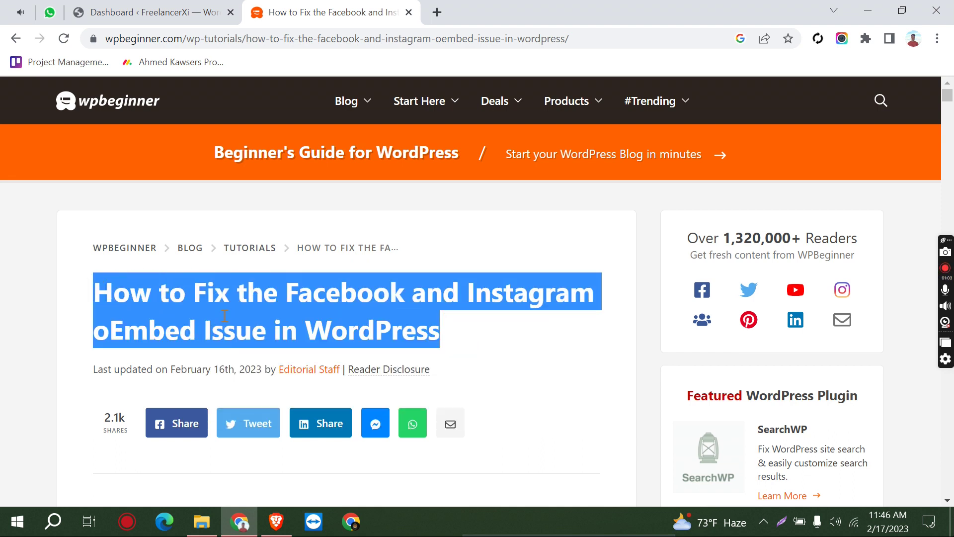
left_click(20, 12)
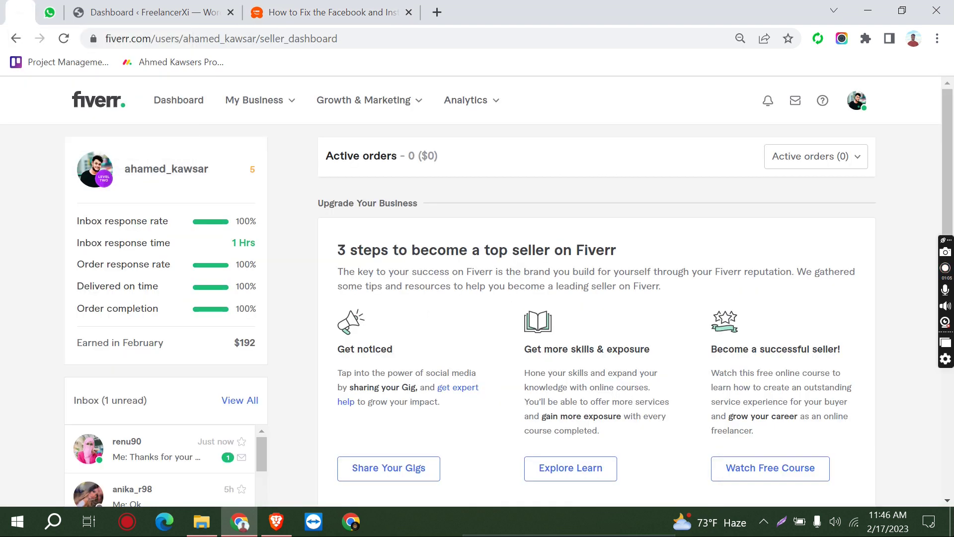
left_click(130, 13)
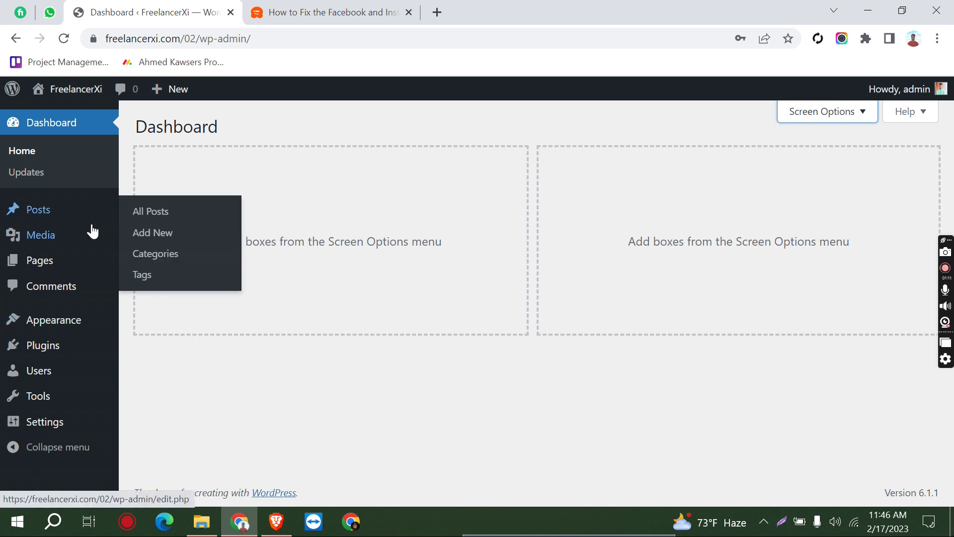
mouse_move(37, 210)
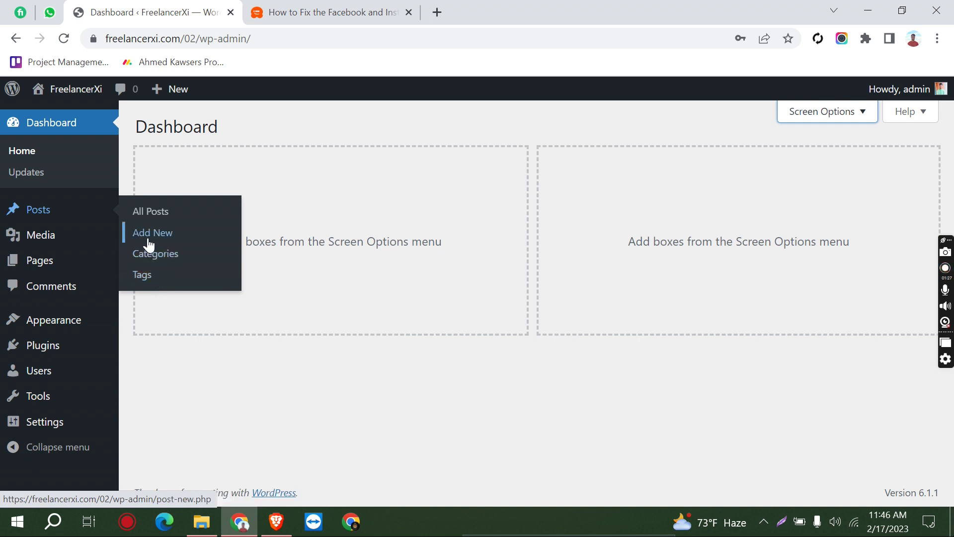
Step: Trash and permanently delete the 'Hello world!' sample post, then start a new post
left_click(144, 213)
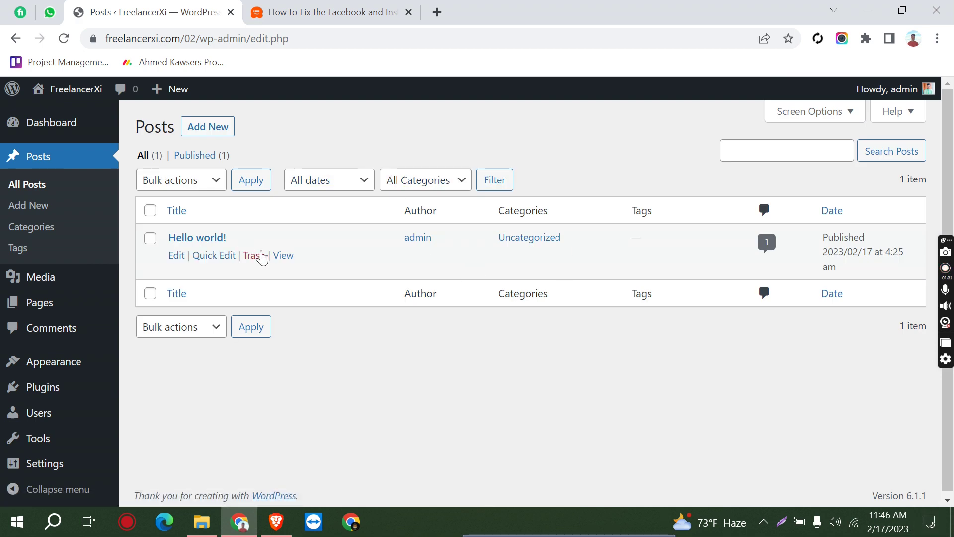
left_click(254, 256)
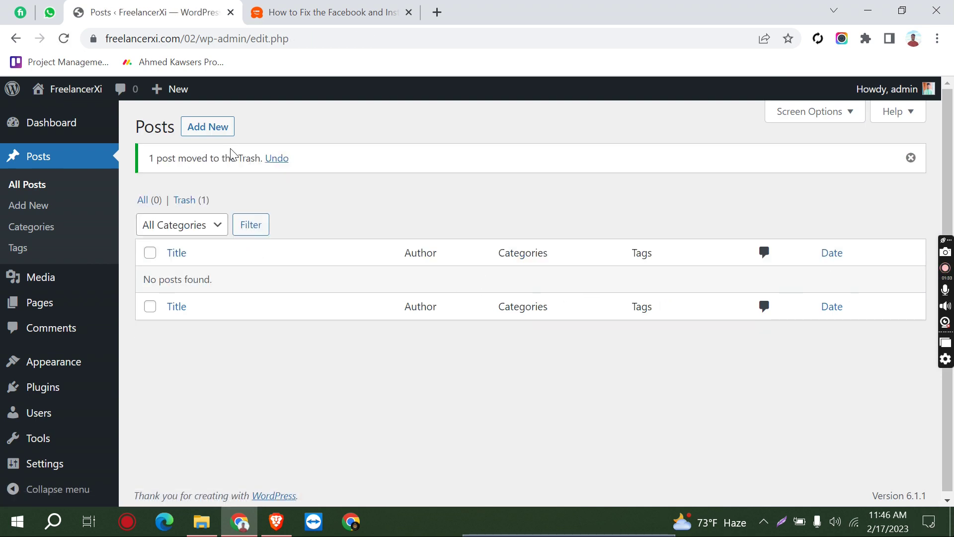
left_click(194, 201)
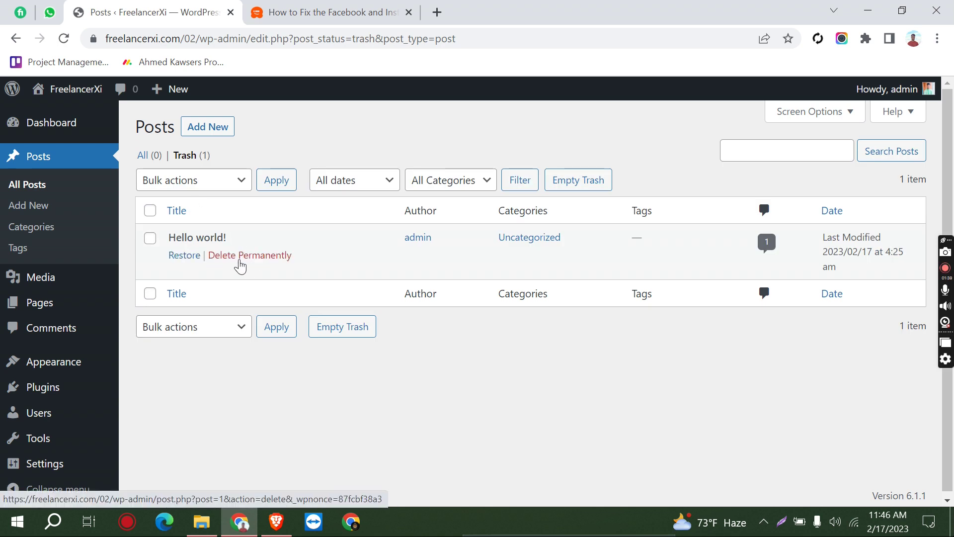
left_click(238, 257)
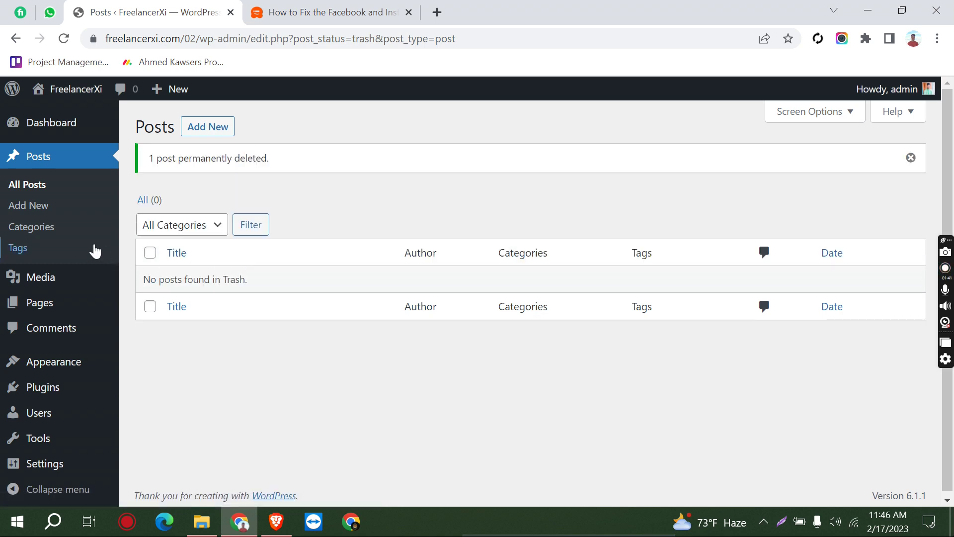
left_click(49, 213)
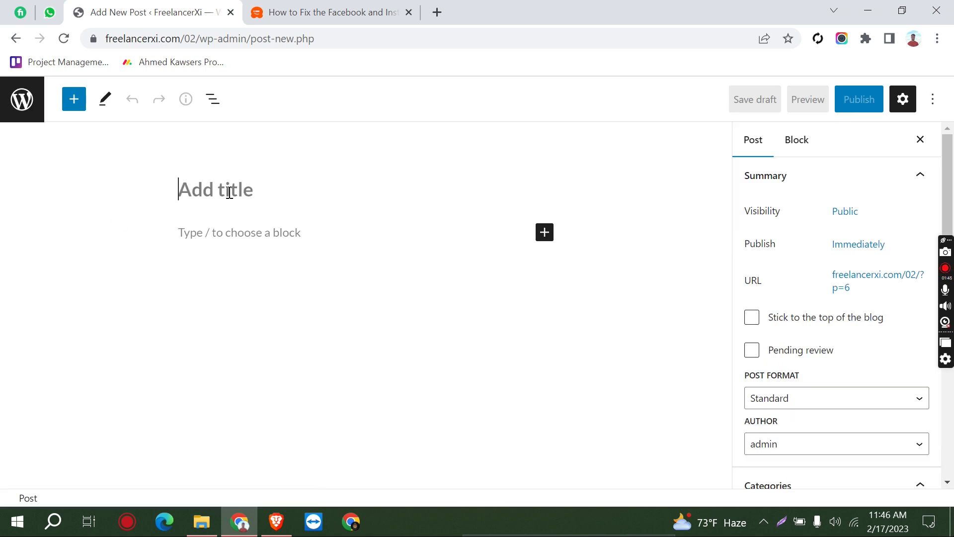
Step: Paste 'How to Fix the Facebook and Instagram oEmbed Issue in WordPress' as the post title
key("ctrl+v")
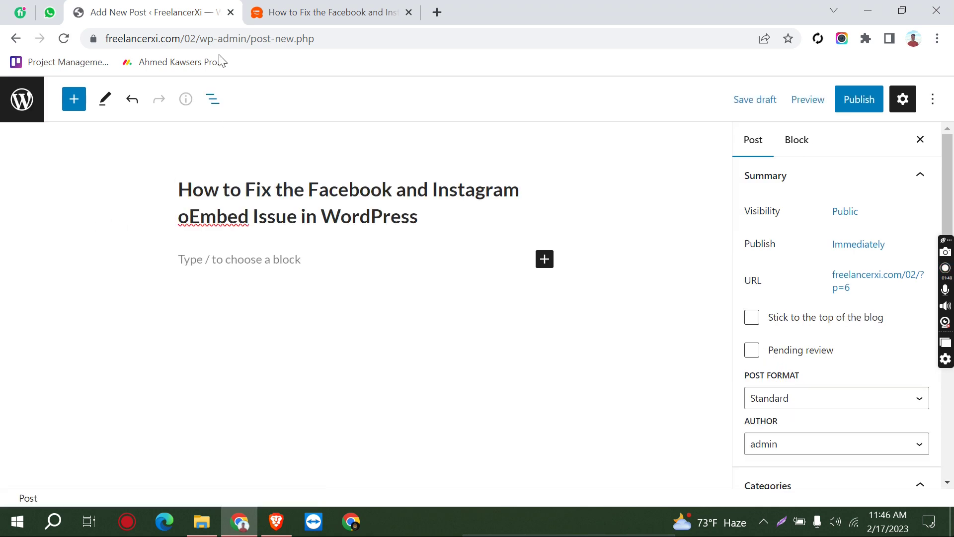
left_click(328, 13)
left_click(736, 132)
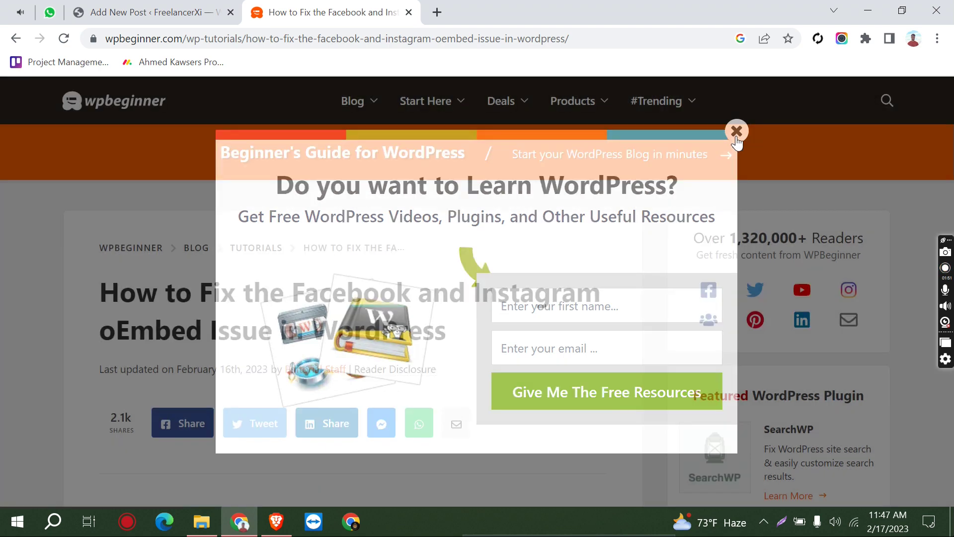
Step: Copy the article's first three intro paragraphs
scroll(358, 373, "down", 5)
scroll(348, 390, "down", 2)
scroll(348, 390, "up", 4)
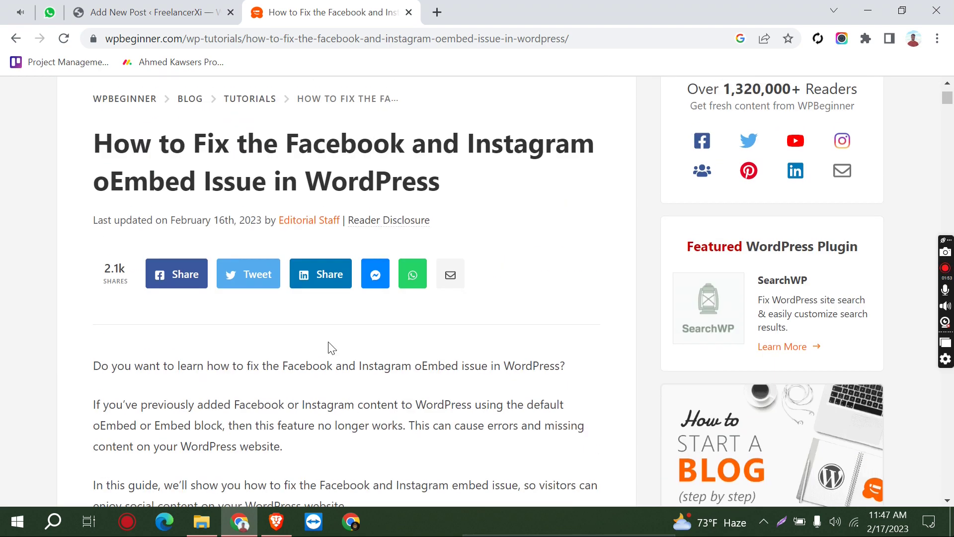
scroll(254, 346, "down", 2)
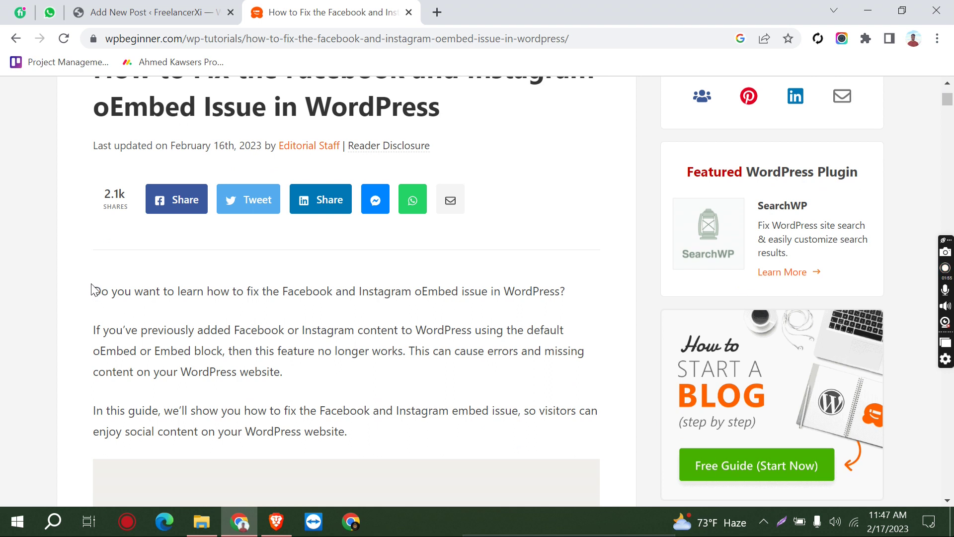
left_click_drag(95, 291, 388, 444)
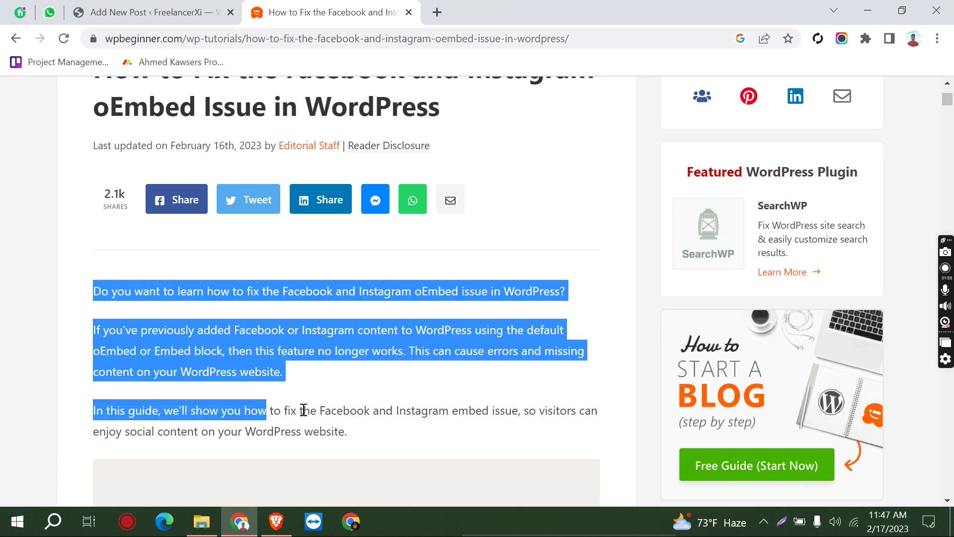
right_click(398, 326)
left_click(452, 339)
Step: Paste the copied intro paragraphs into the post body
left_click(149, 12)
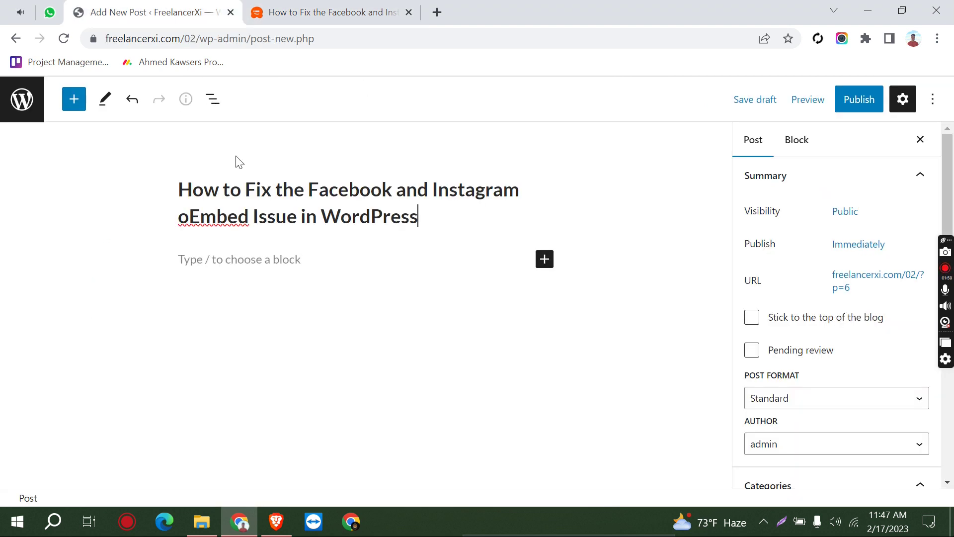
left_click(231, 261)
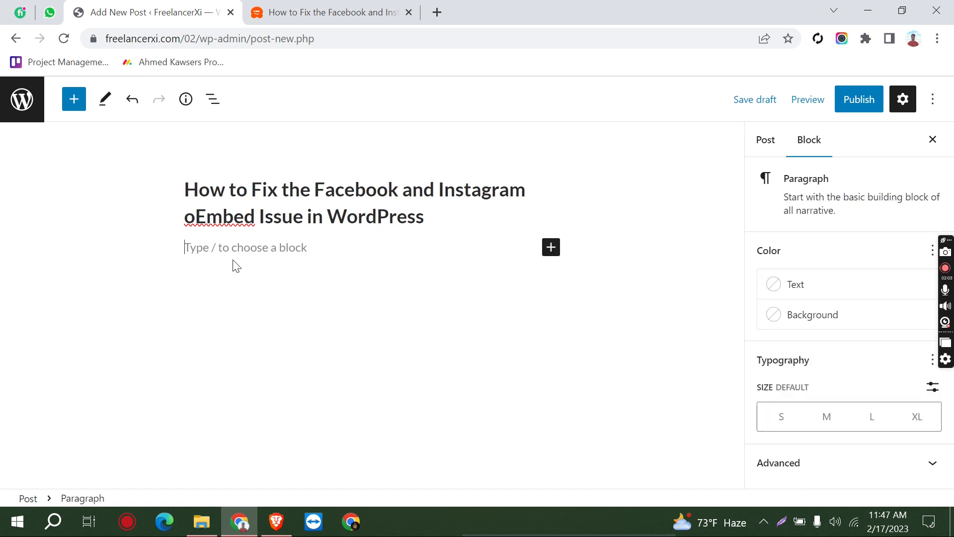
key("ctrl+v")
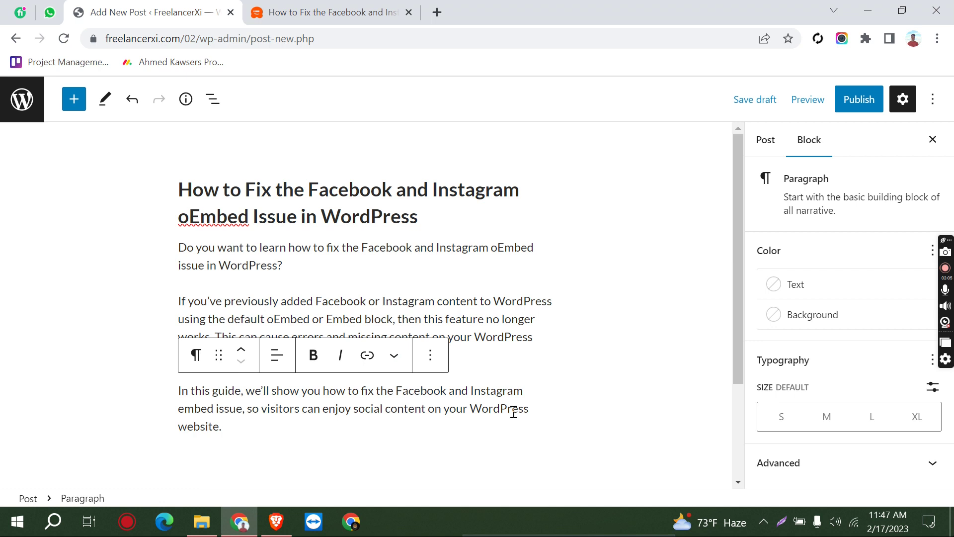
scroll(516, 398, "down", 3)
Step: Copy the article's header image and paste it into a new block after the intro
left_click(333, 12)
scroll(347, 249, "down", 5)
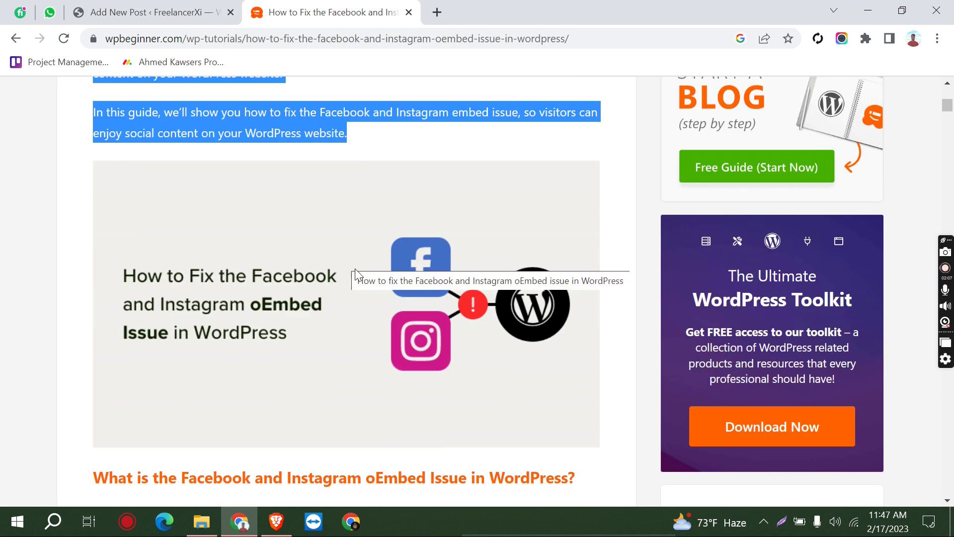
scroll(356, 273, "down", 1)
right_click(263, 218)
left_click(312, 265)
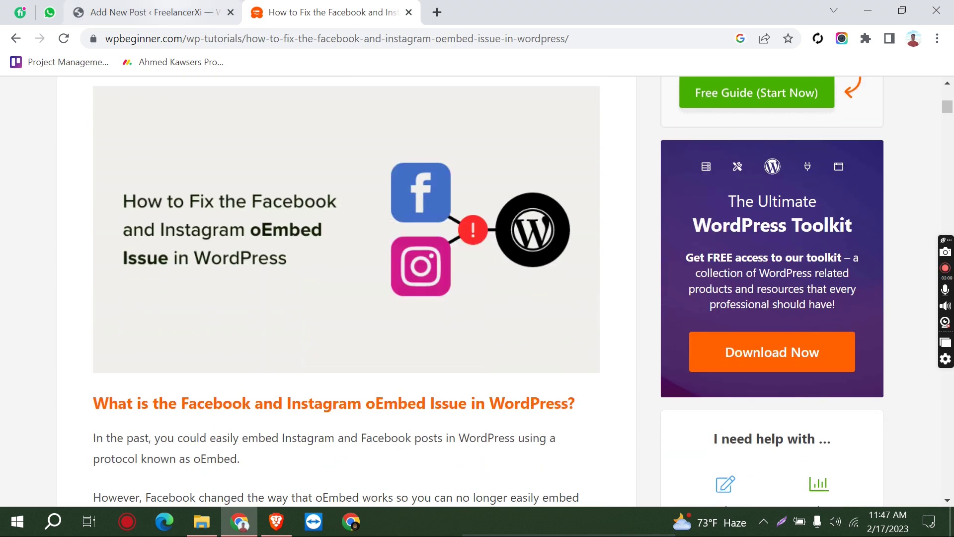
key("ctrl+shift+Tab")
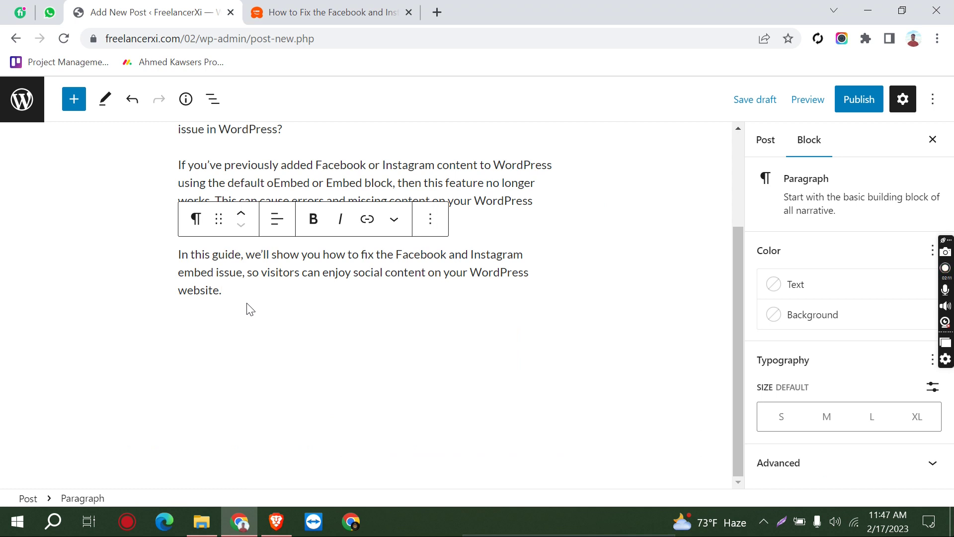
left_click(250, 309)
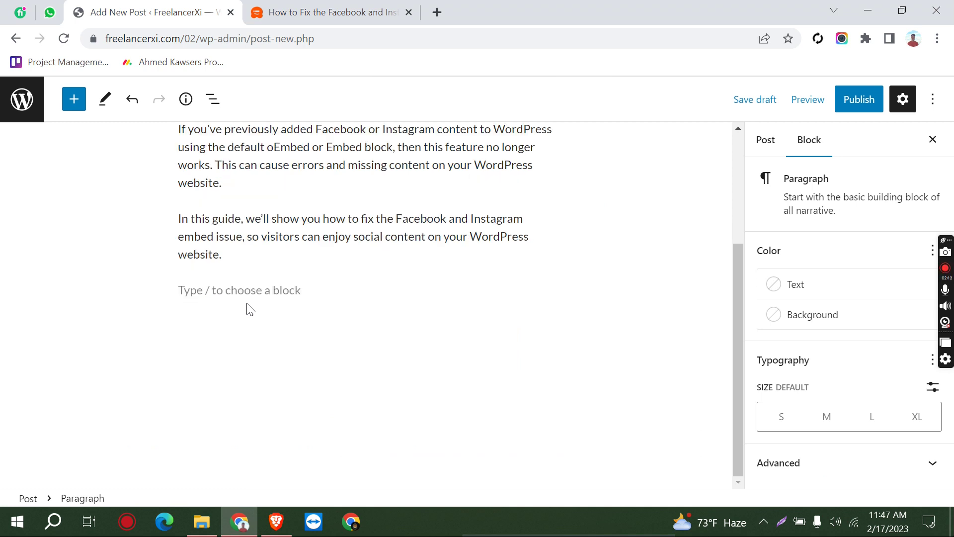
key("ctrl+v")
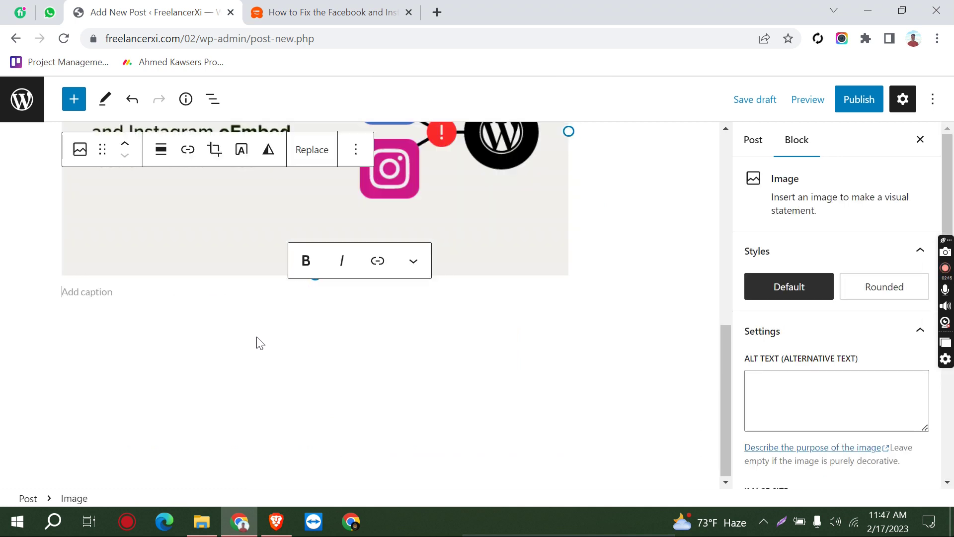
Step: Caption the pasted header image 'WordPress'
scroll(259, 348, "up", 2)
scroll(260, 361, "up", 1)
scroll(248, 343, "up", 2)
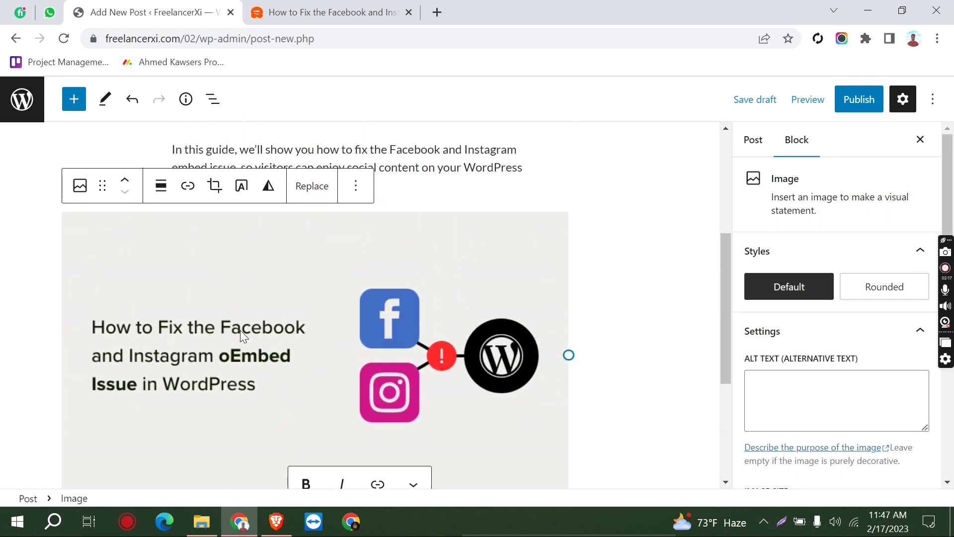
scroll(338, 341, "down", 2)
scroll(315, 335, "down", 1)
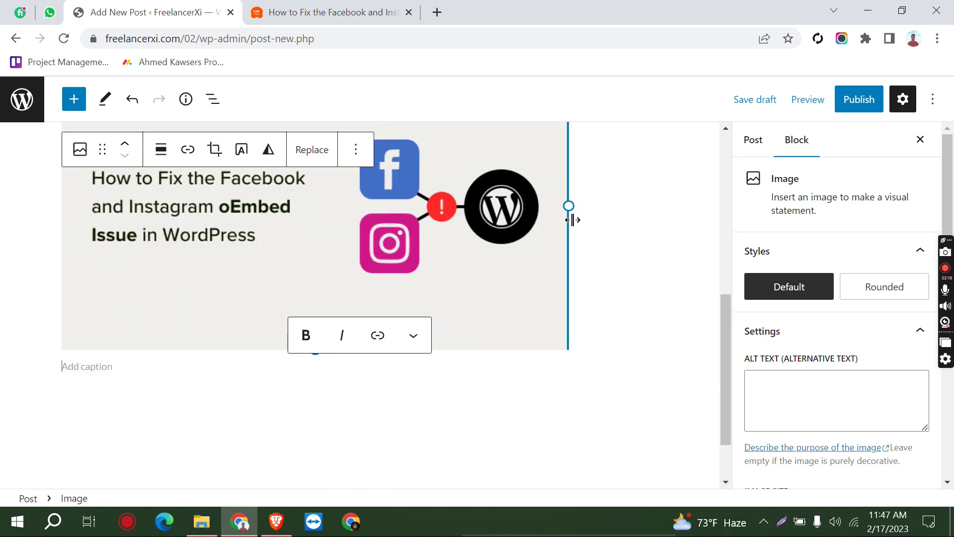
scroll(497, 283, "up", 1)
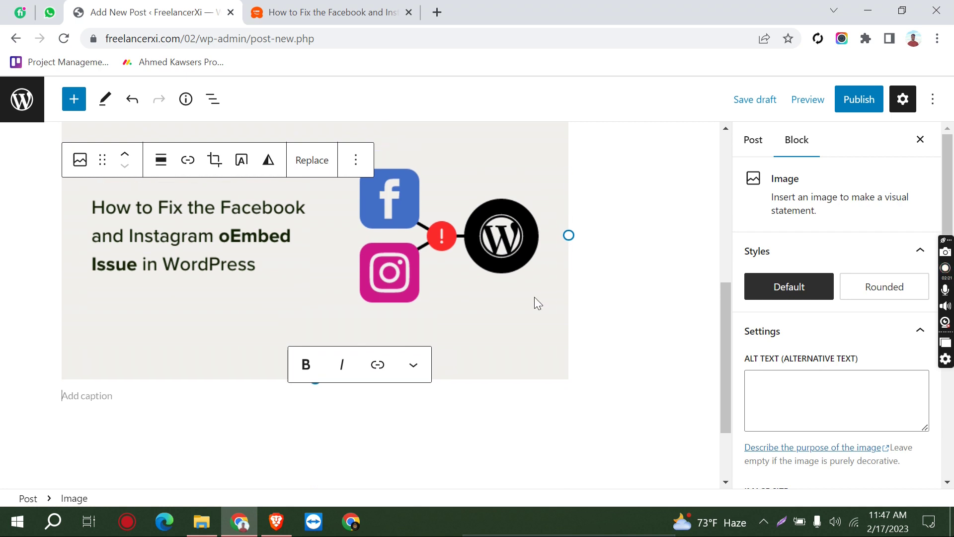
scroll(535, 298, "up", 1)
mouse_move(568, 307)
left_mouse_down()
mouse_move(530, 307)
mouse_move(578, 313)
left_mouse_up()
scroll(449, 368, "up", 3)
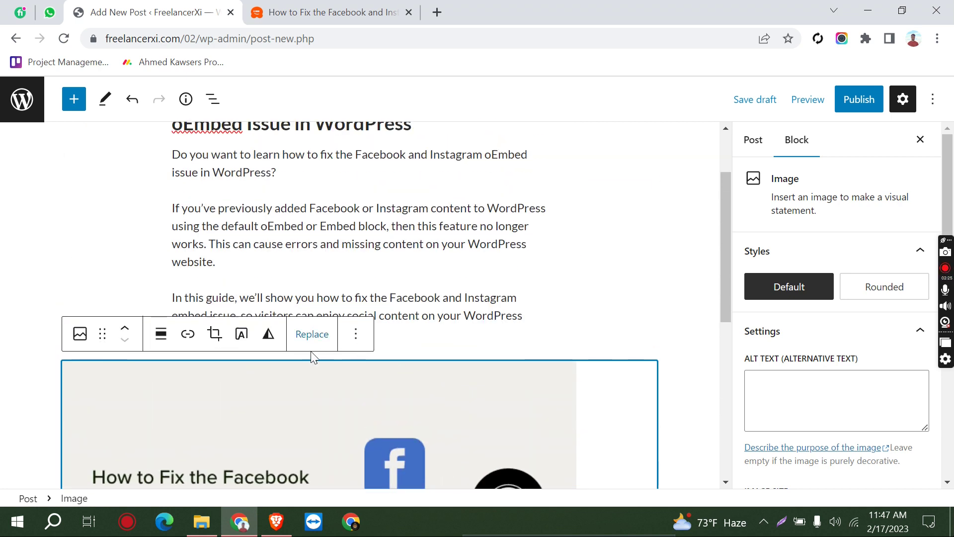
scroll(298, 372, "down", 4)
left_click(104, 444)
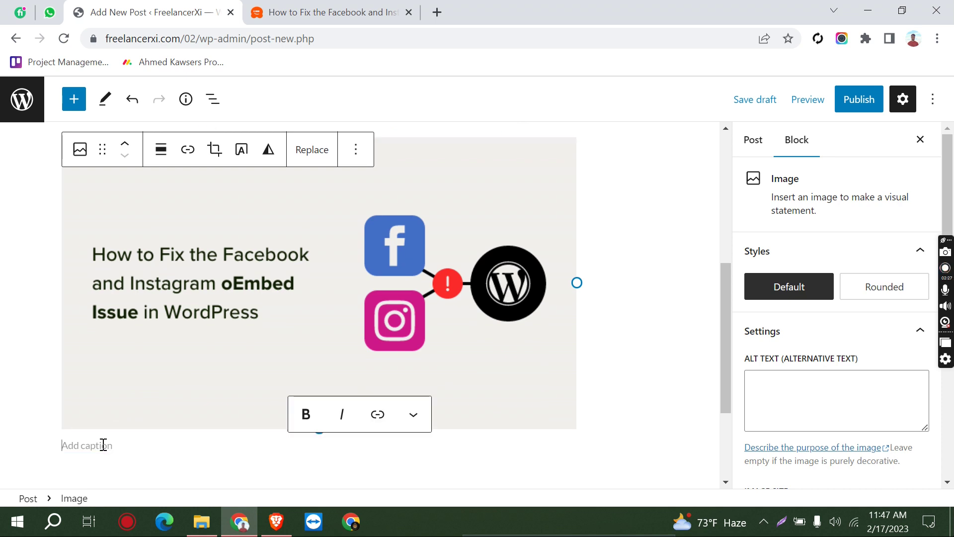
type("Wor")
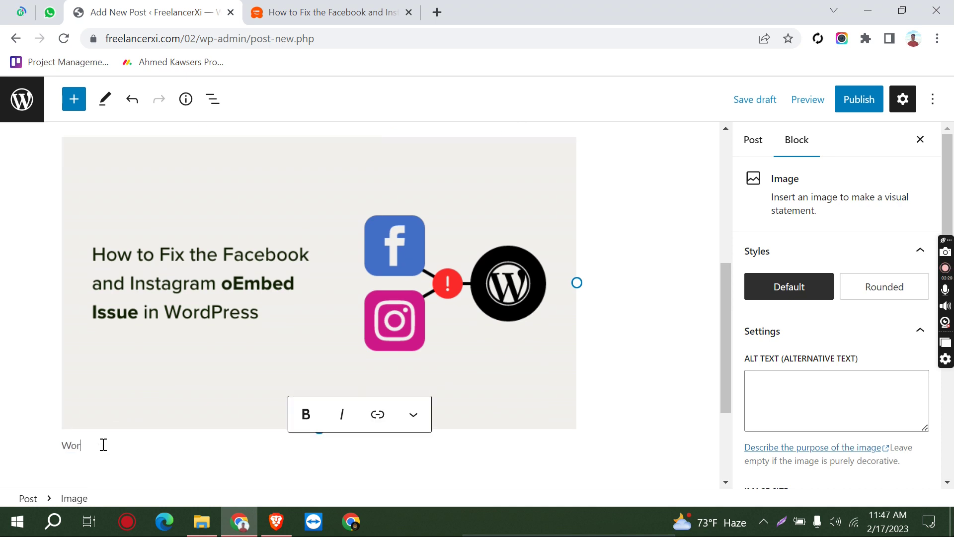
type("dPress")
scroll(408, 320, "down", 2)
Step: Copy the paragraphs explaining the oEmbed issue and paste them below the image
key("ctrl+Tab")
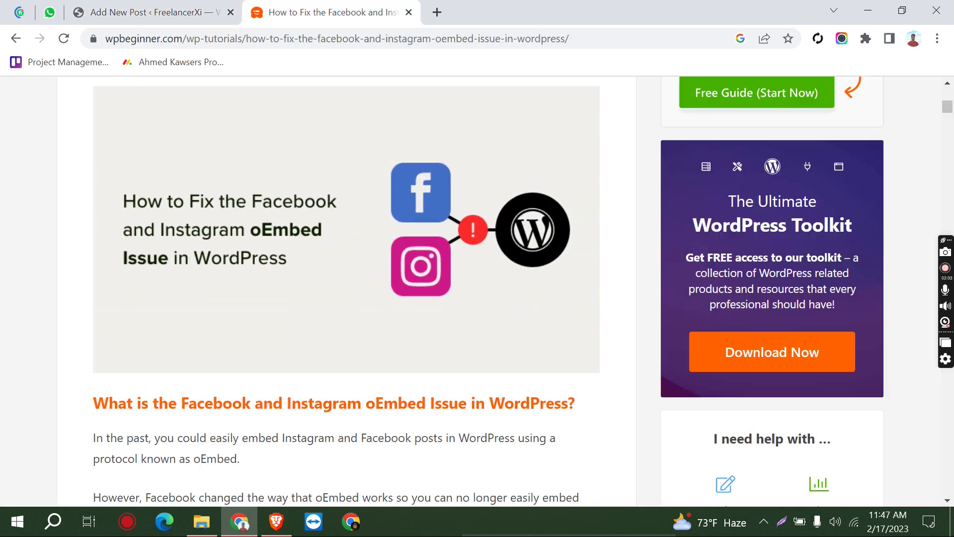
scroll(362, 270, "down", 4)
left_click_drag(92, 185, 313, 351)
scroll(187, 258, "down", 2)
scroll(187, 258, "down", 1)
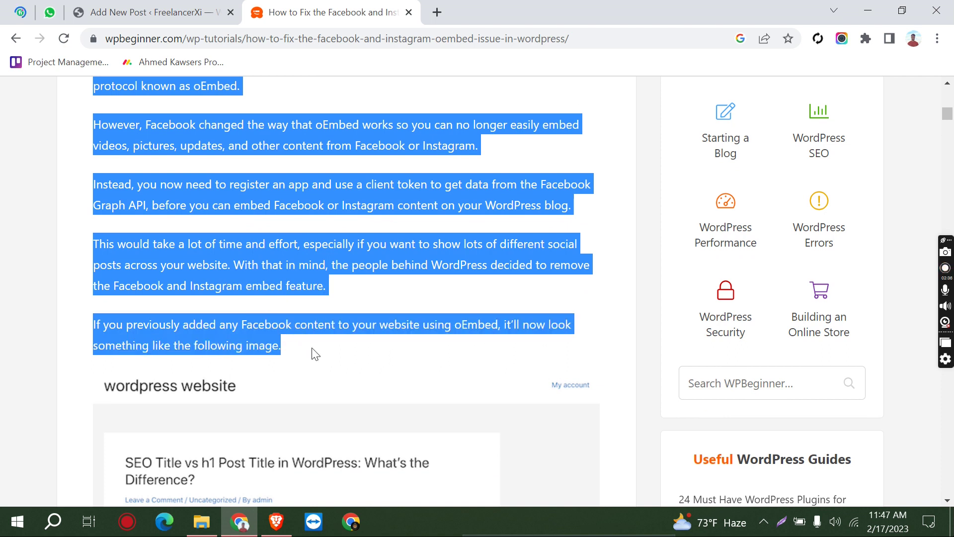
right_click(311, 184)
left_click(349, 198)
key("ctrl+shift+Tab")
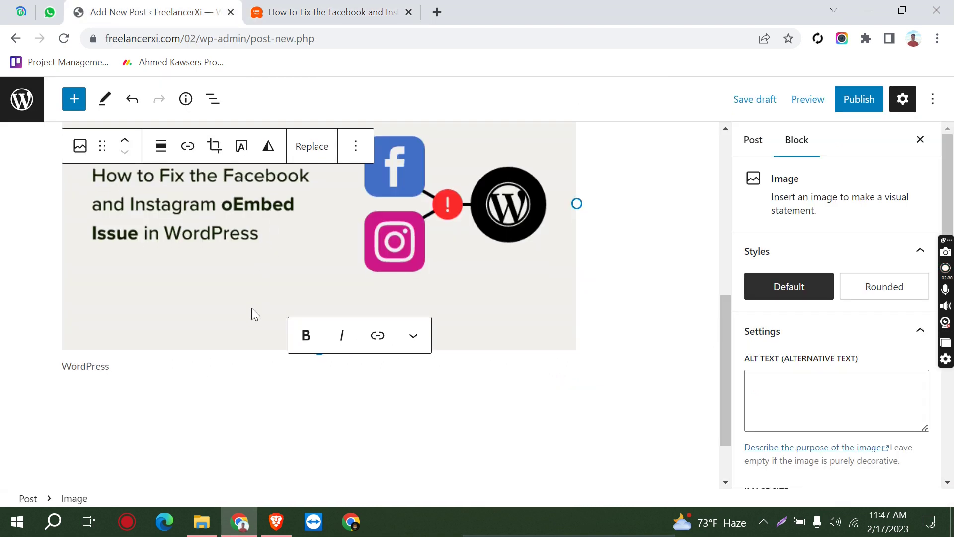
scroll(252, 313, "down", 1)
key("Return")
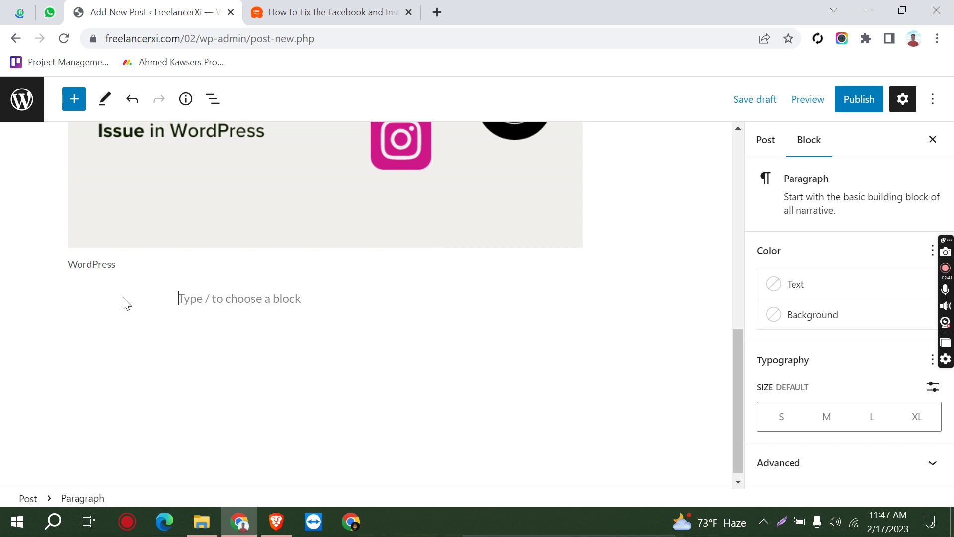
key("ctrl+v")
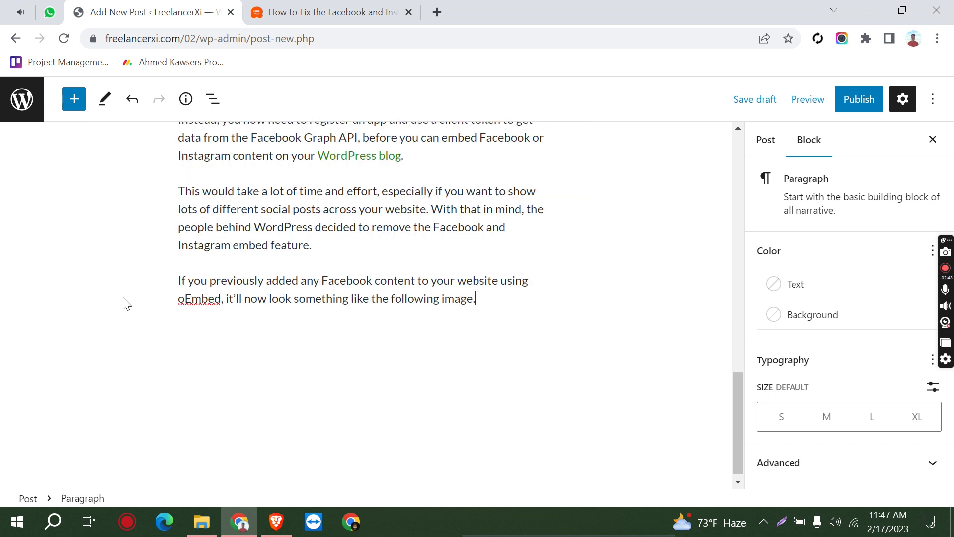
key("Return")
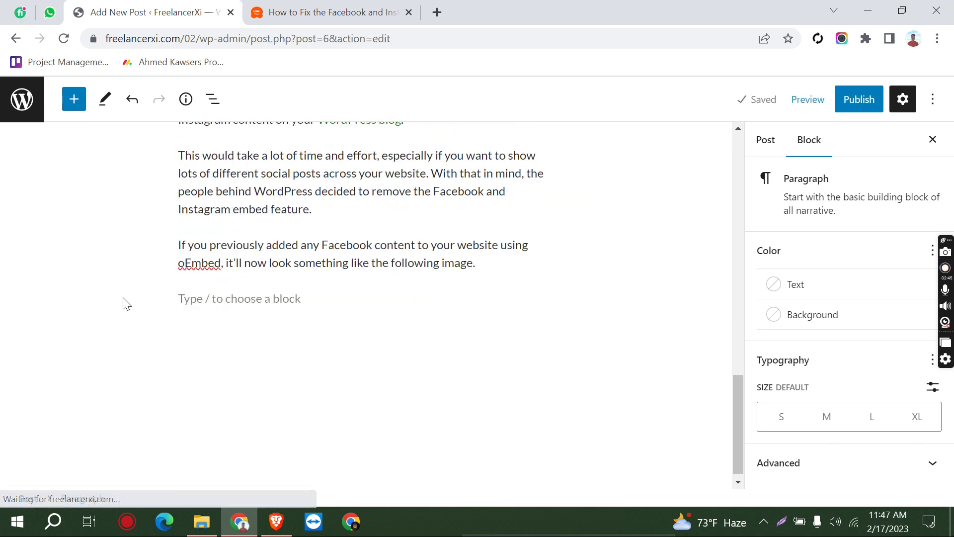
Step: Copy the article's broken-embed screenshot and paste it into the post
left_click(274, 15)
scroll(296, 279, "down", 6)
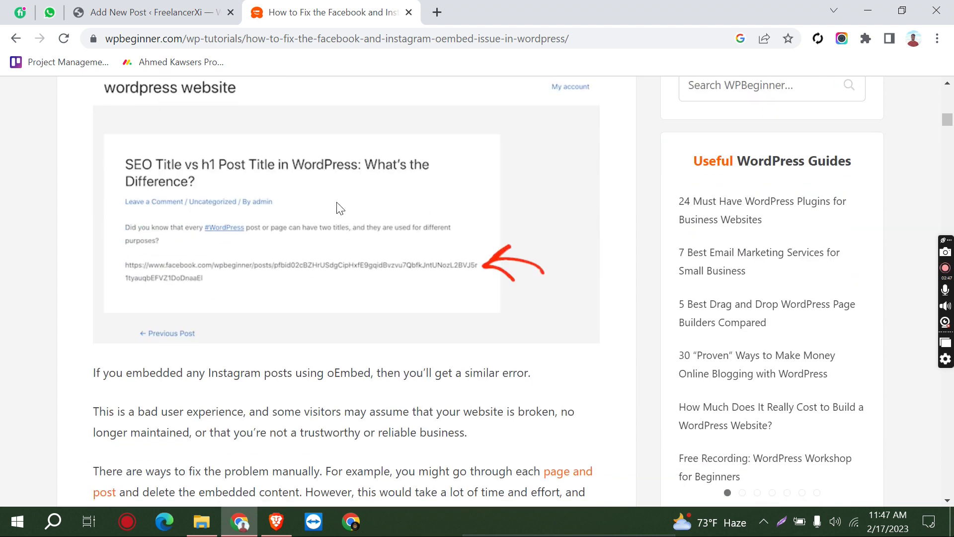
right_click(336, 202)
left_click(401, 249)
left_click(124, 12)
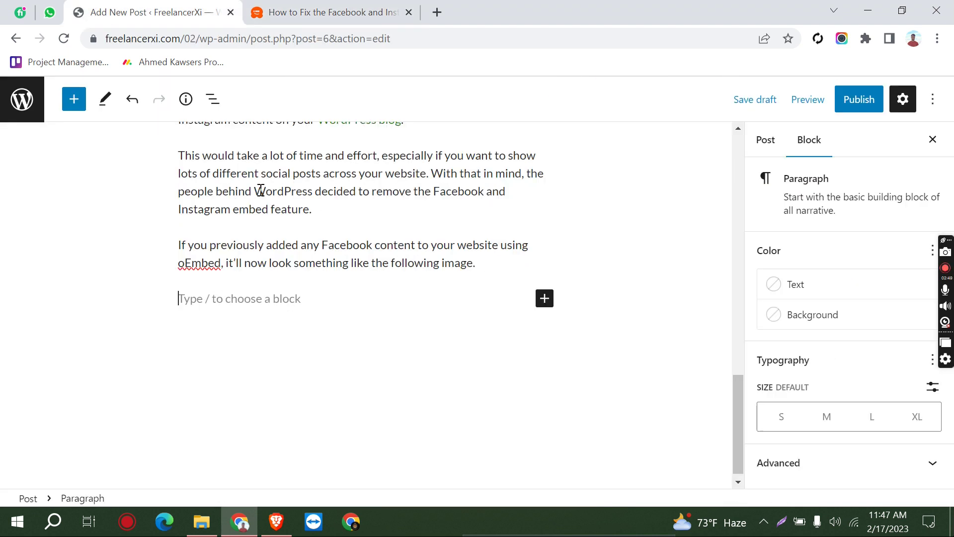
key("ctrl+v")
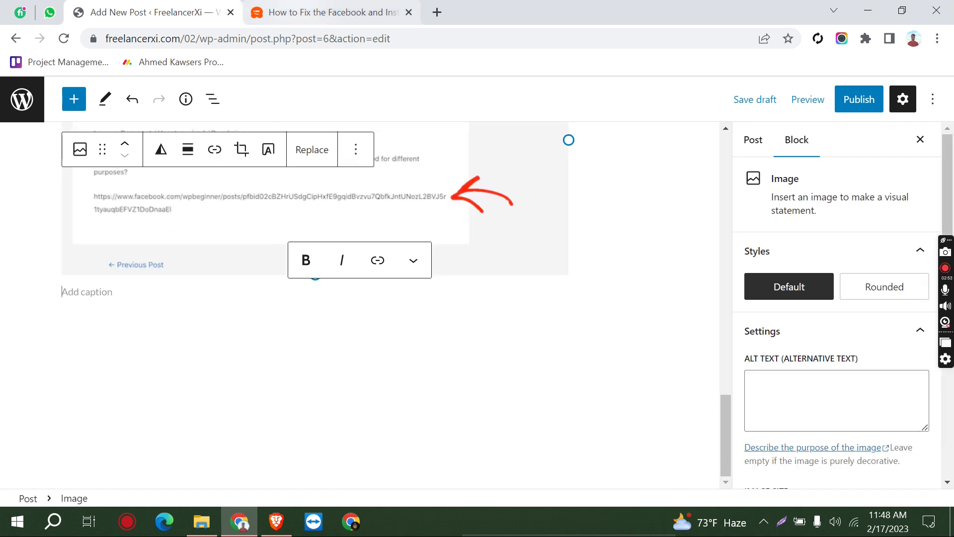
Step: Copy the article's fix heading and Smash Balloon plugin paragraphs
left_click(328, 12)
scroll(92, 184, "down", 3)
left_click_drag(92, 149, 462, 353)
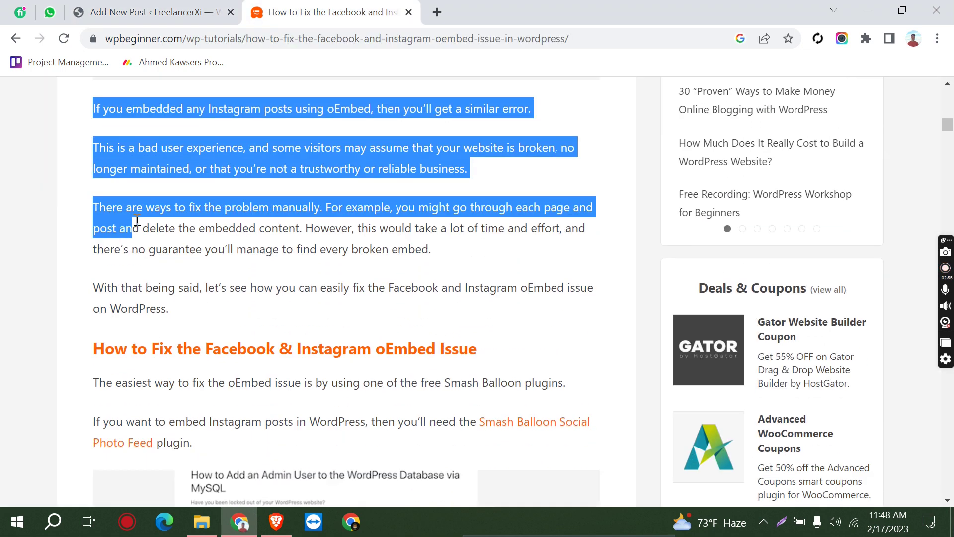
scroll(206, 258, "down", 3)
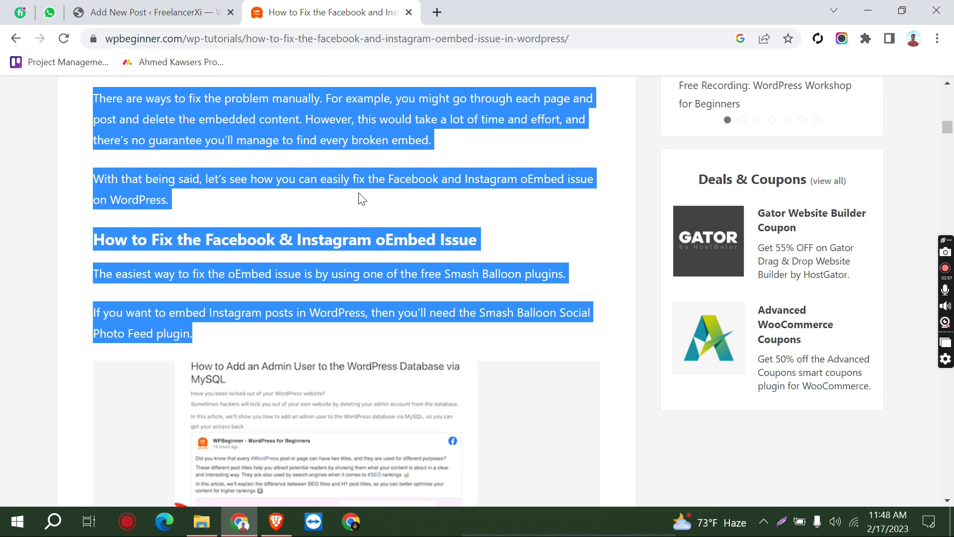
right_click(361, 199)
left_click(406, 207)
scroll(405, 212, "down", 5)
scroll(378, 310, "down", 4)
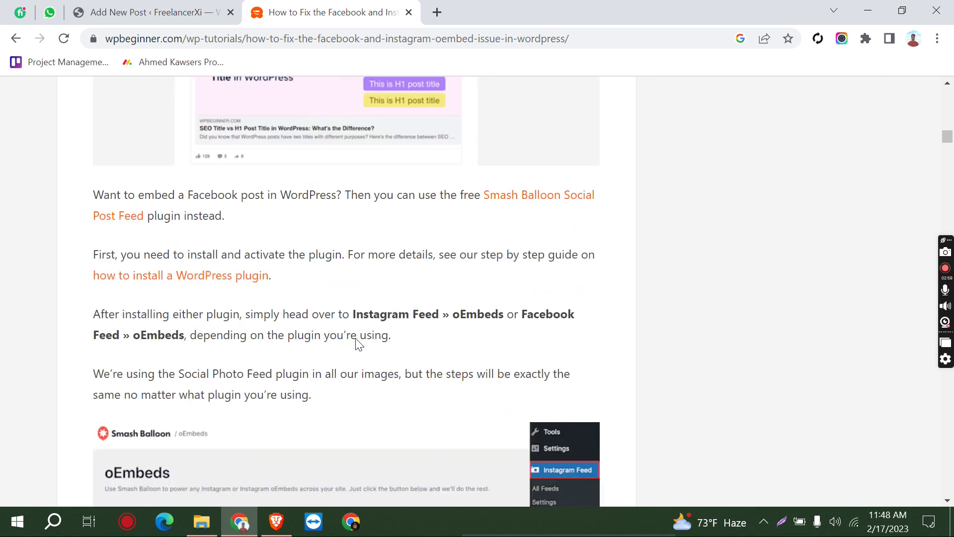
scroll(353, 377, "down", 5)
scroll(353, 398, "down", 5)
scroll(355, 390, "down", 5)
scroll(359, 392, "down", 5)
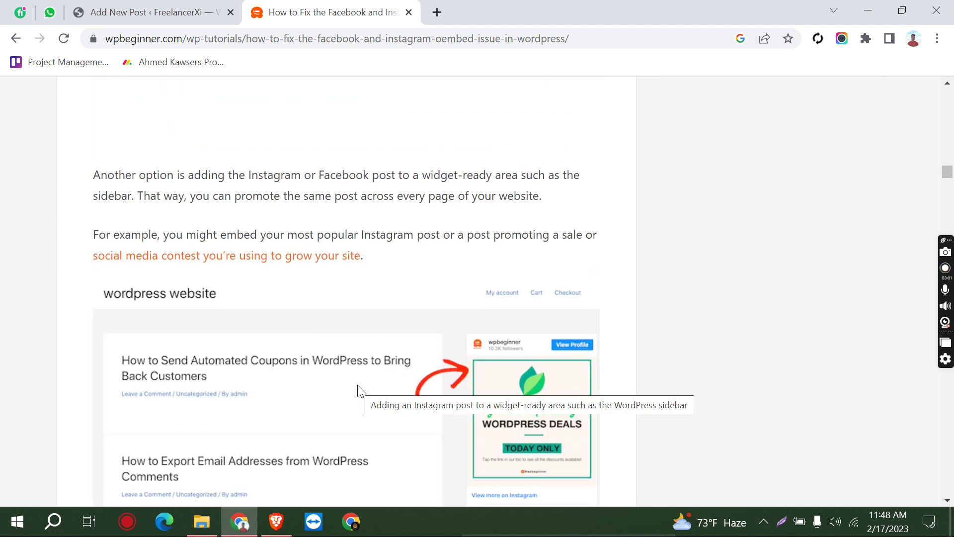
scroll(362, 391, "up", 5)
scroll(361, 391, "up", 5)
Step: Paste the Smash Balloon paragraphs into a new block below the screenshot
left_click(149, 12)
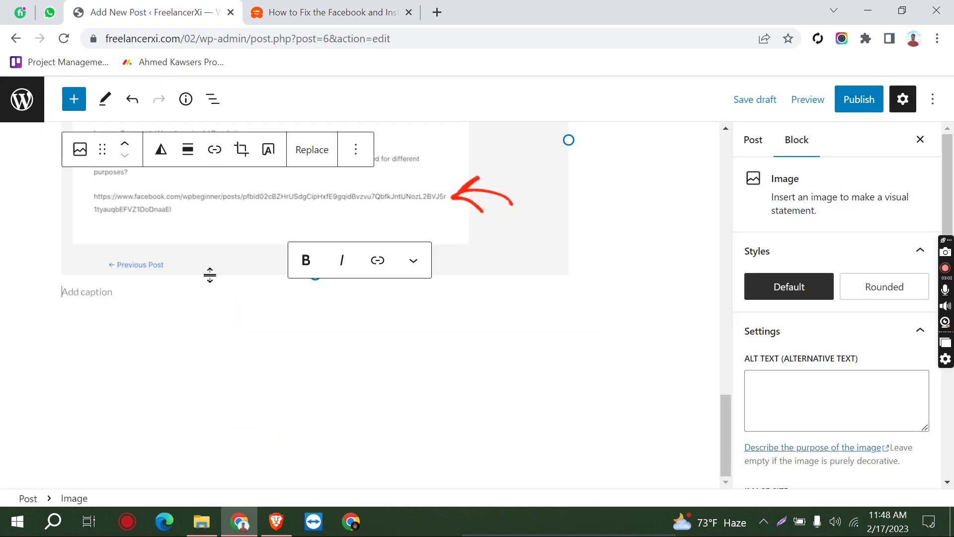
left_click(131, 322)
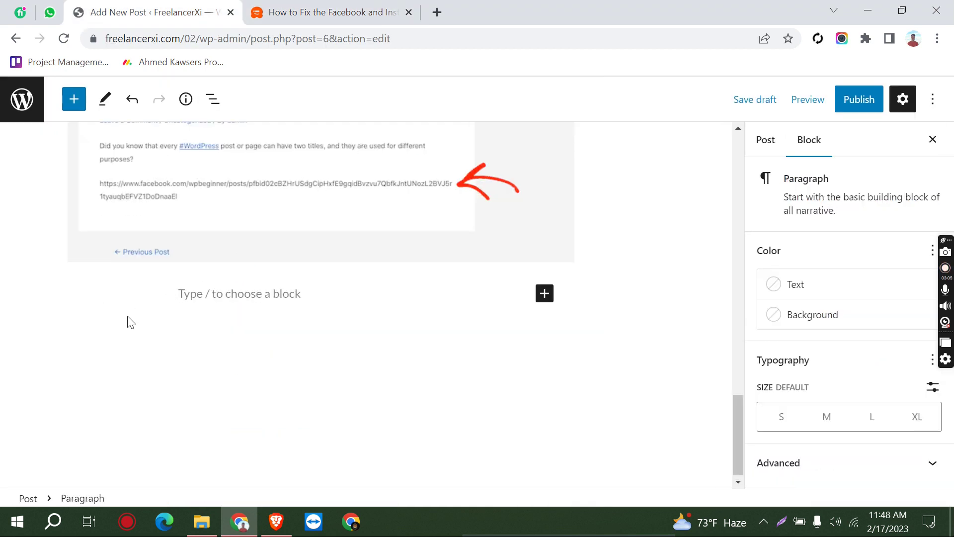
key("ctrl+v")
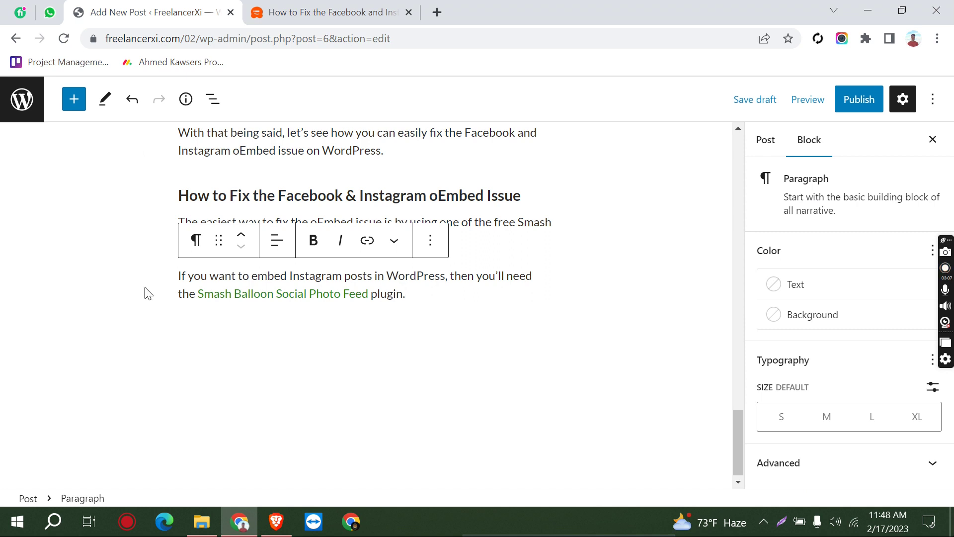
scroll(148, 293, "up", 5)
Step: Create a new 'WordPress' category in the post settings and assign it
scroll(224, 298, "up", 5)
scroll(306, 308, "up", 5)
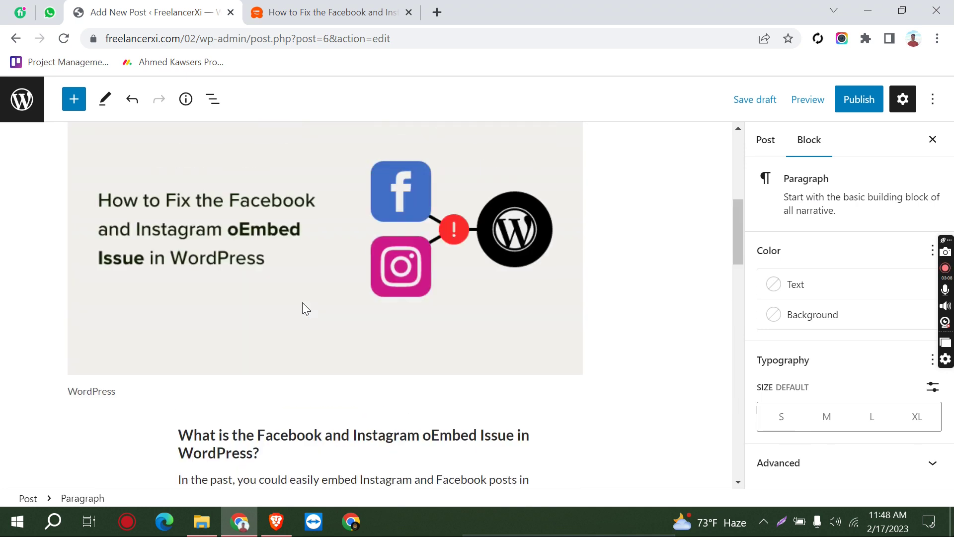
scroll(305, 308, "up", 5)
scroll(306, 303, "up", 1)
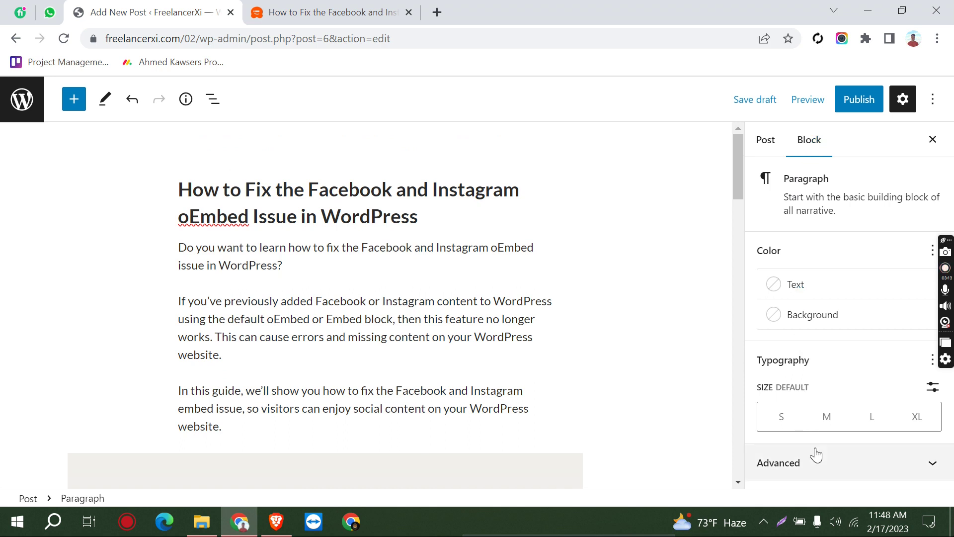
left_click(776, 149)
scroll(815, 303, "down", 2)
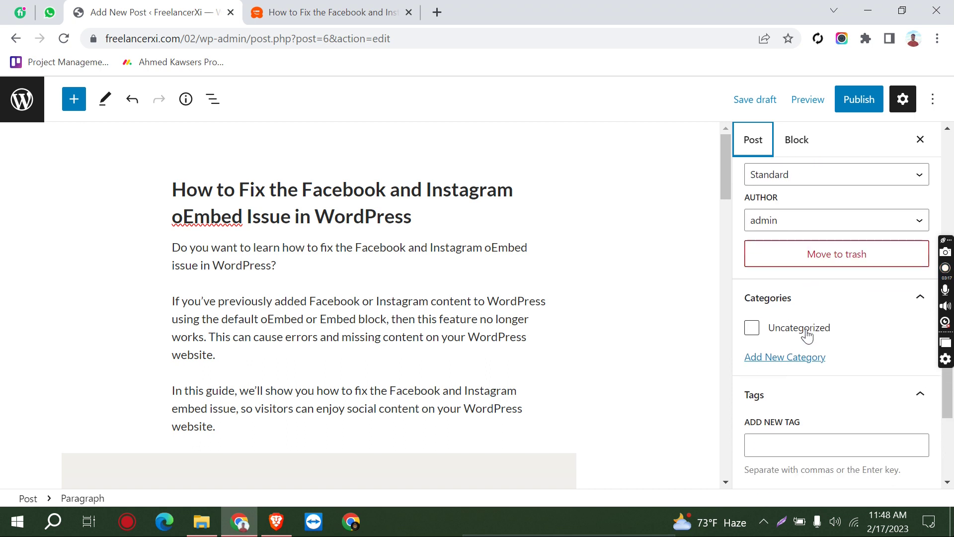
left_click(777, 361)
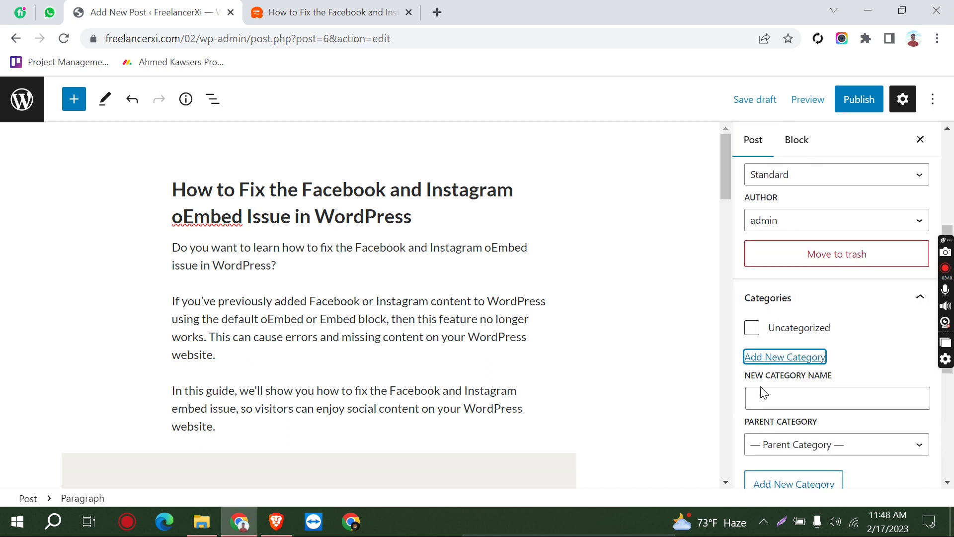
left_click(761, 396)
type("WordPress")
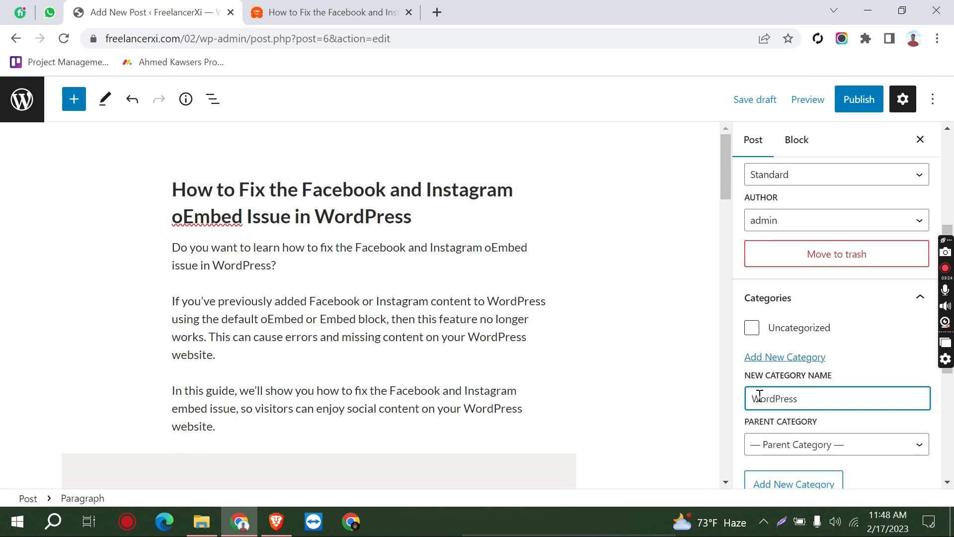
key("Return")
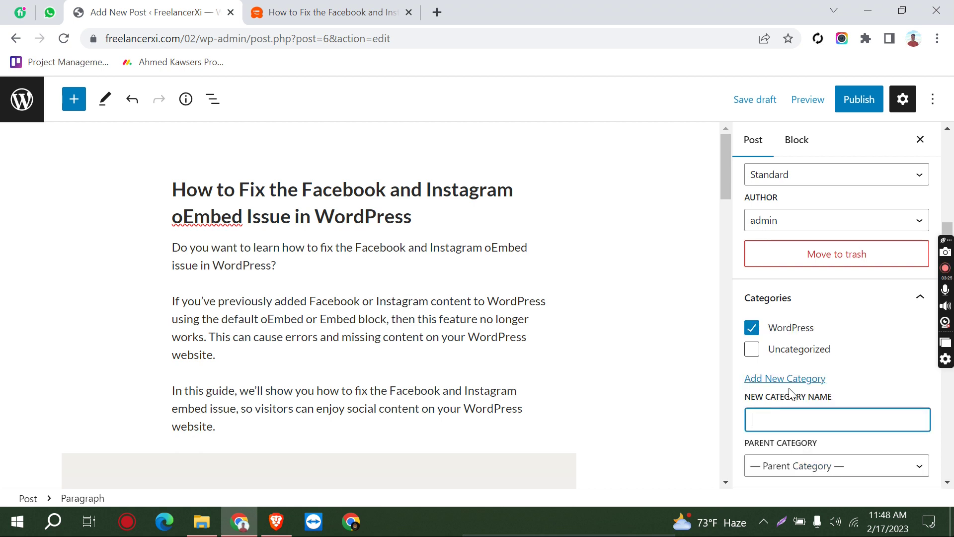
Step: Add the tags 'WP' and 'WordPress' to the post
scroll(795, 402, "down", 1)
scroll(780, 423, "down", 1)
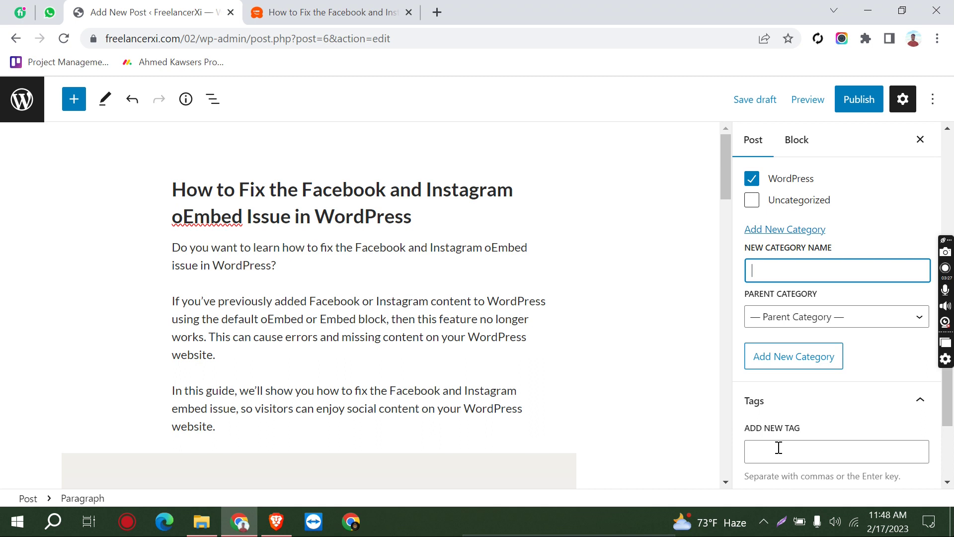
left_click(777, 447)
type("WP")
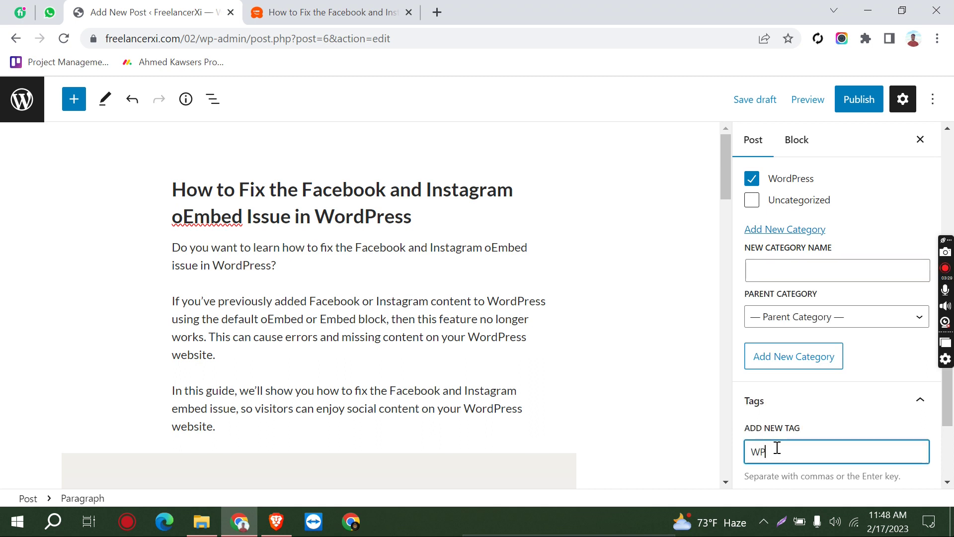
key("Return")
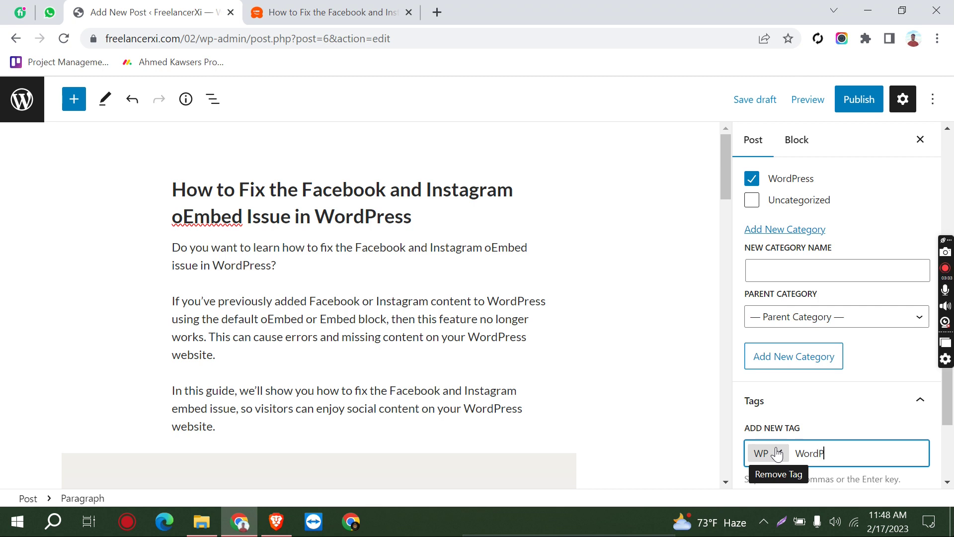
key("Return")
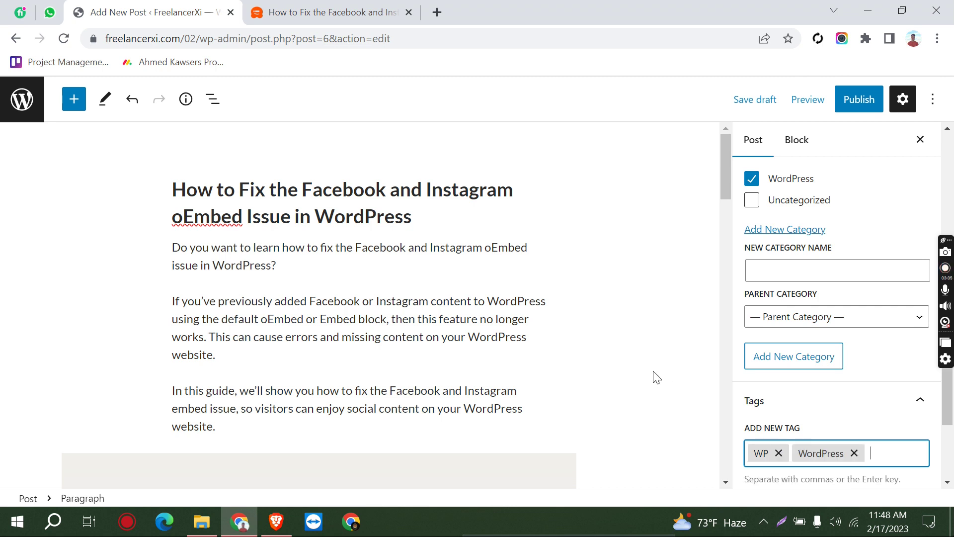
scroll(653, 377, "down", 4)
scroll(852, 372, "down", 2)
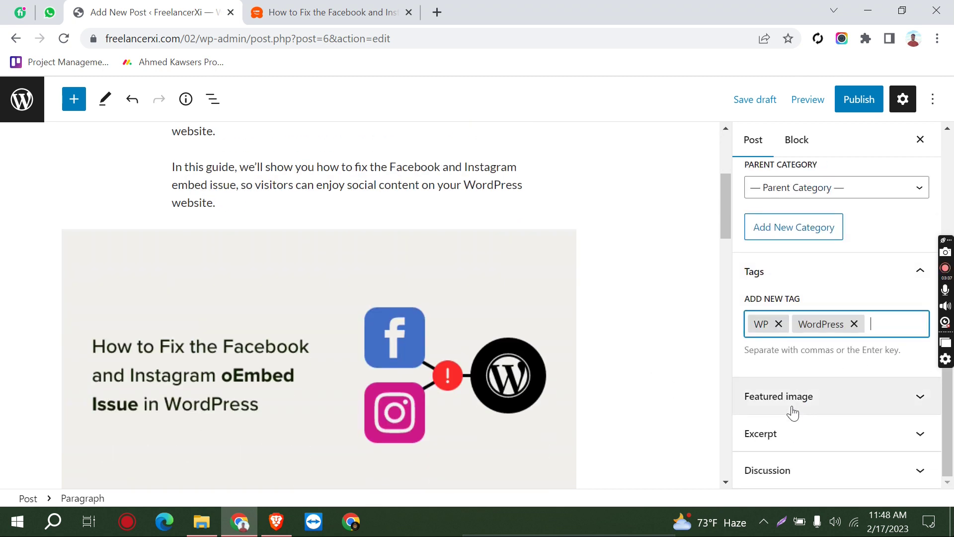
Step: Check the Featured image panel, then publish the oEmbed post
left_click(818, 404)
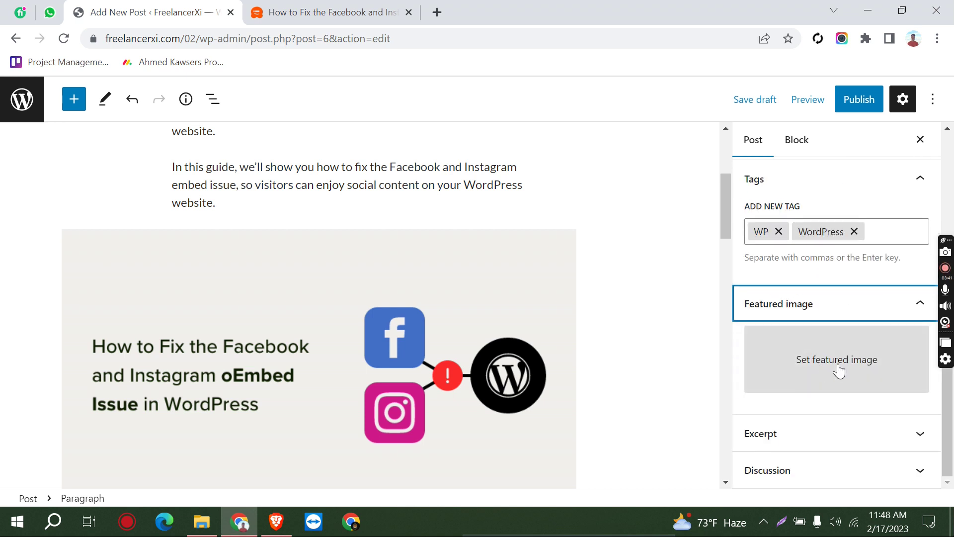
left_click(857, 312)
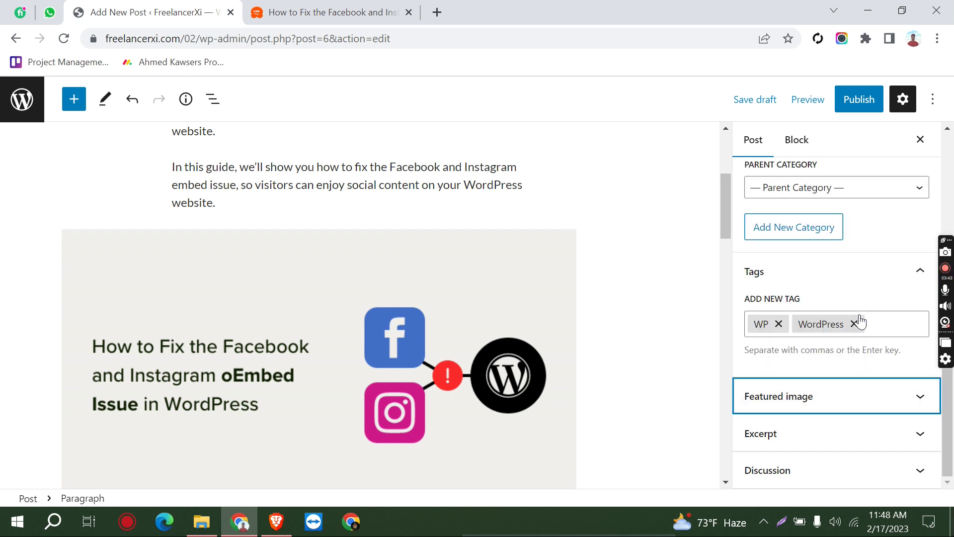
left_click(857, 99)
left_click(798, 100)
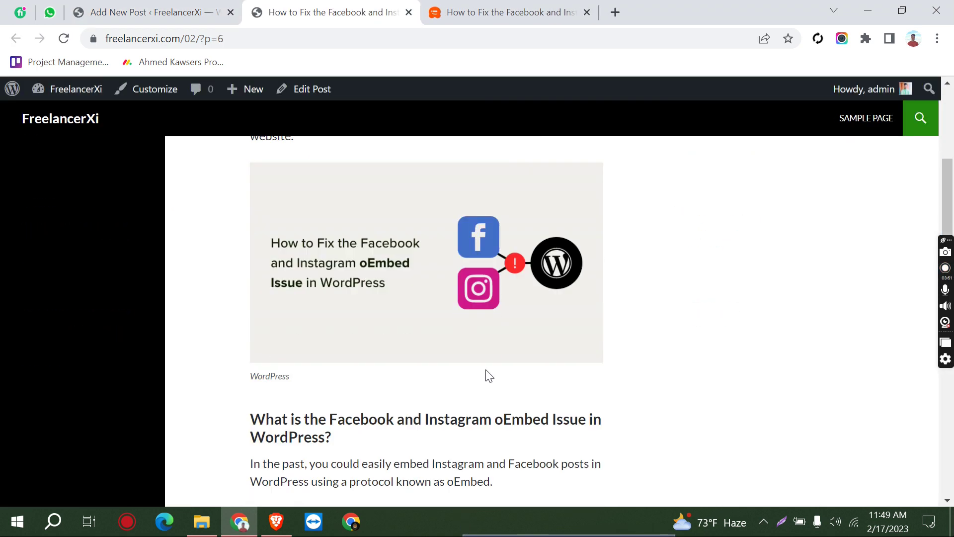
scroll(488, 378, "down", 3)
Step: Check the live post page, then go to the admin's All Posts list
scroll(502, 394, "up", 2)
scroll(557, 469, "up", 7)
left_click(149, 12)
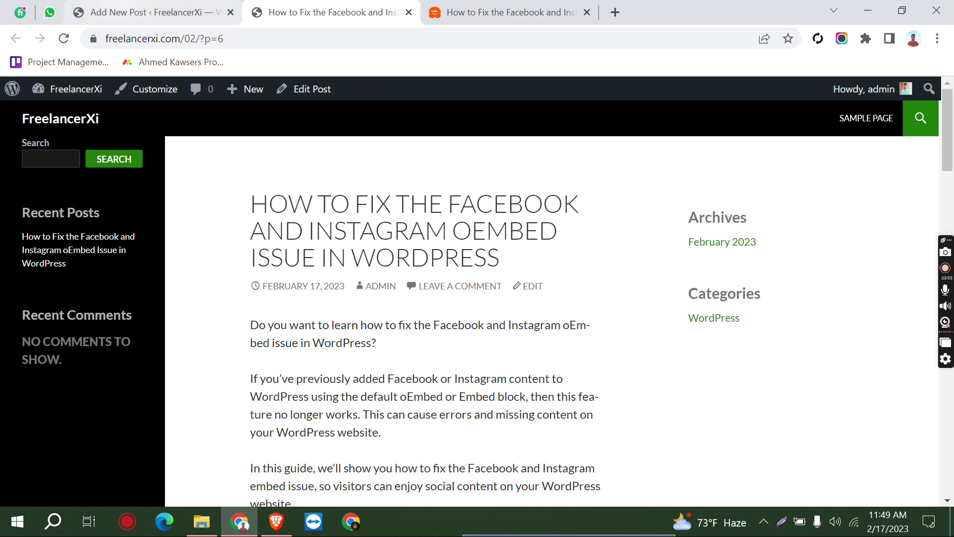
scroll(70, 206, "up", 5)
left_click(23, 100)
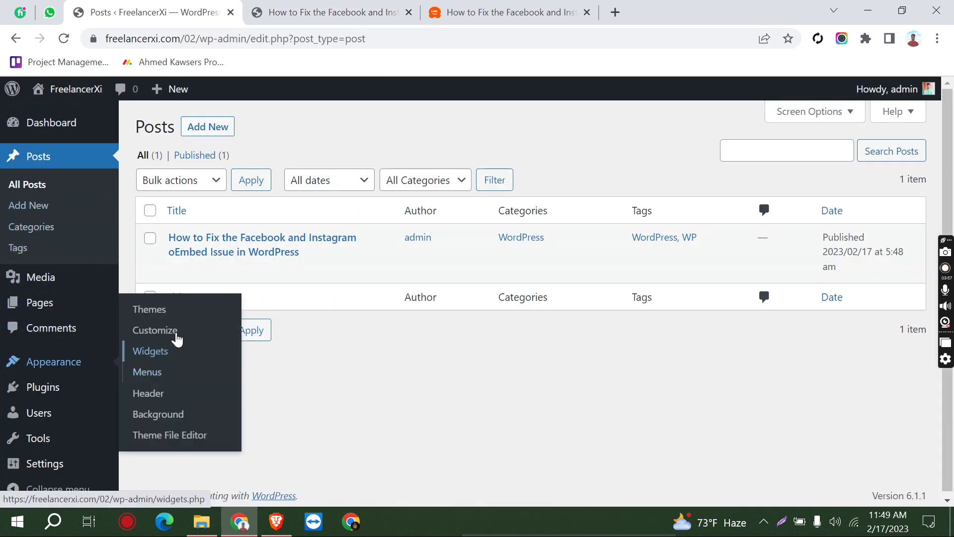
Step: Activate the Hestia theme in Appearance > Themes, replacing Twenty Fourteen
left_click(180, 317)
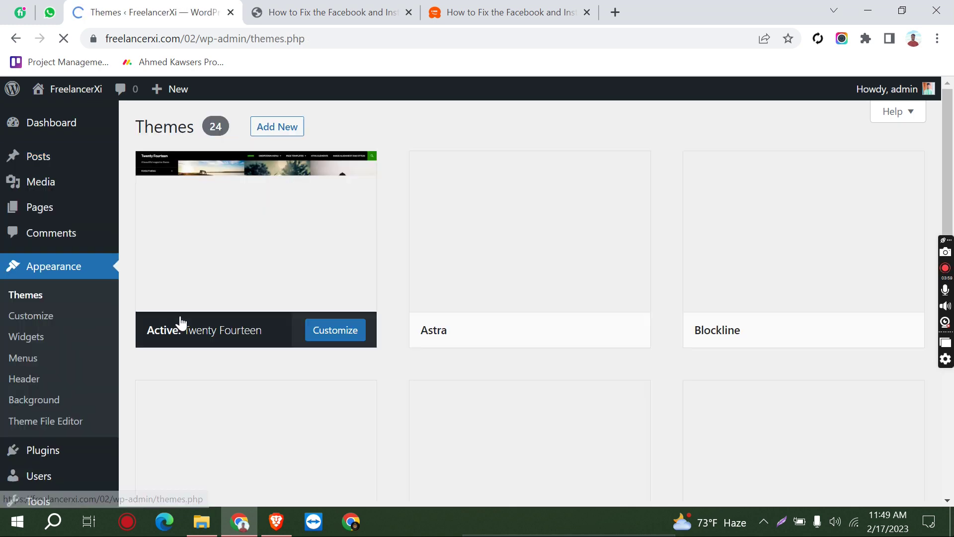
scroll(621, 368, "down", 2)
scroll(640, 349, "down", 2)
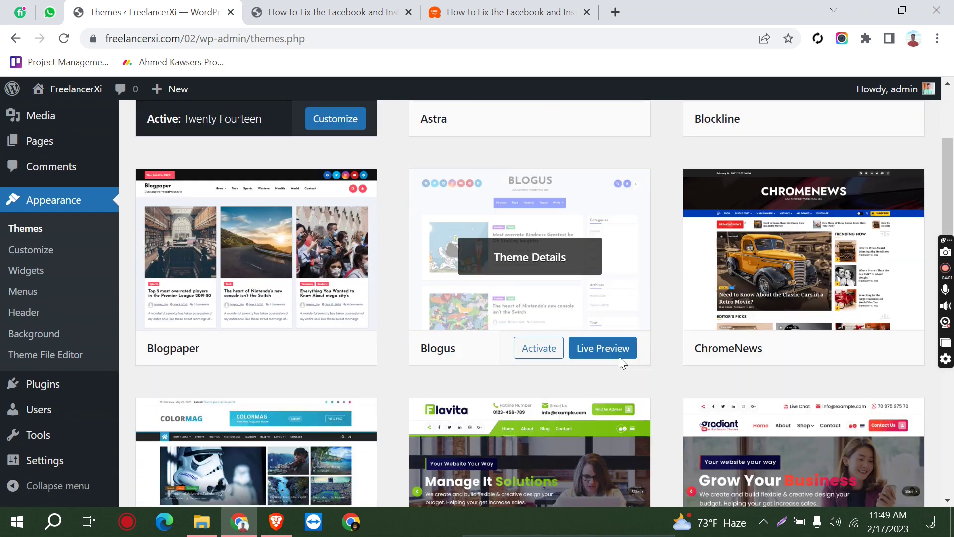
scroll(646, 362, "down", 3)
scroll(298, 348, "up", 5)
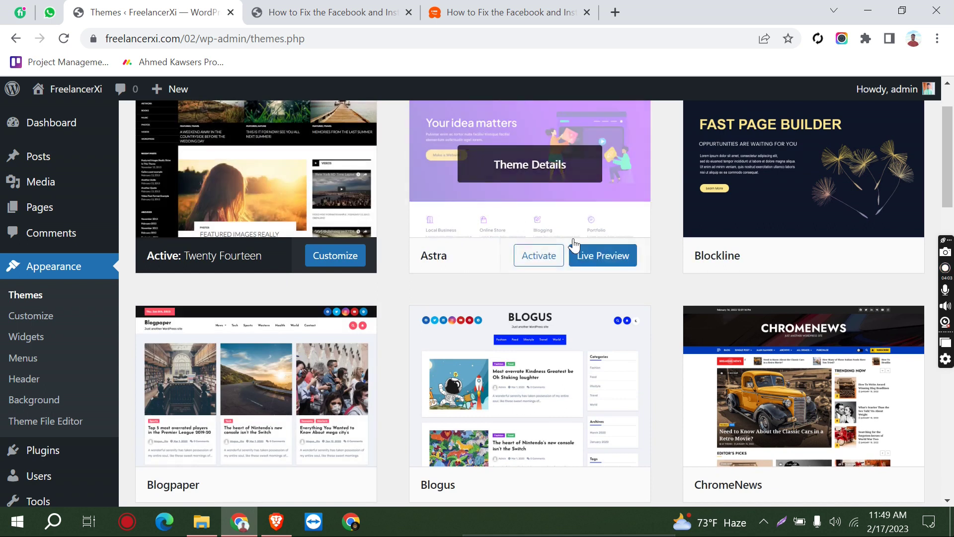
scroll(665, 323, "down", 1)
scroll(666, 338, "down", 5)
scroll(665, 342, "down", 4)
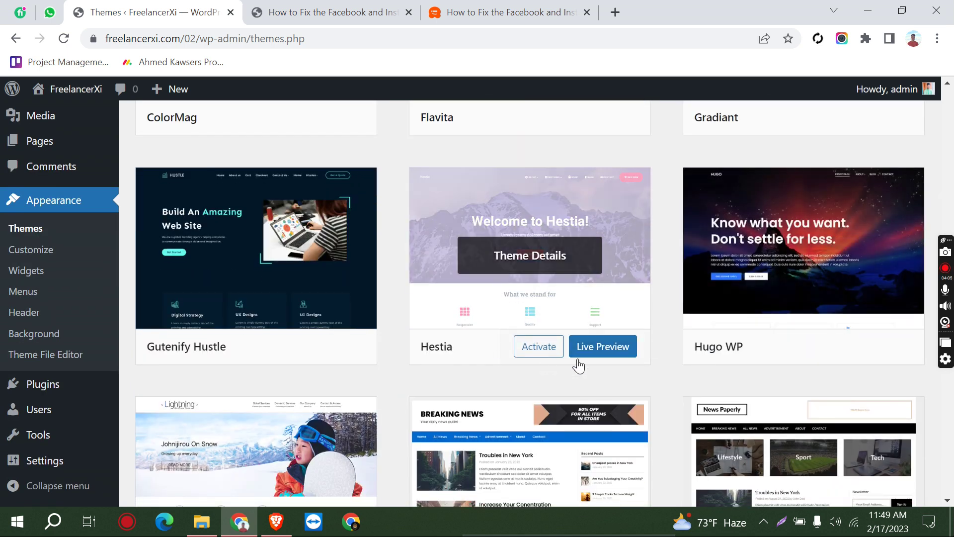
left_click(539, 354)
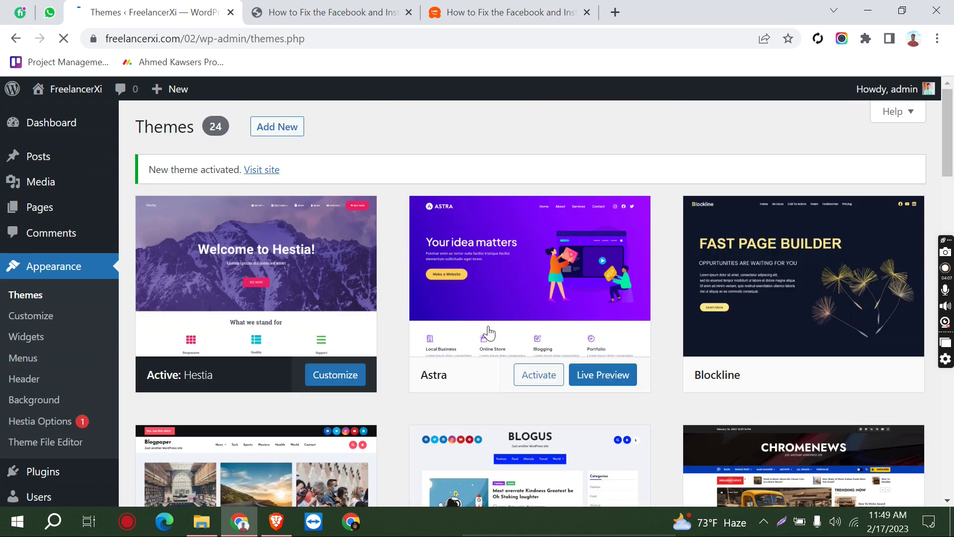
left_click(318, 12)
Step: Reload the live oEmbed post so it renders in the Hestia theme
right_click(254, 147)
left_click(297, 194)
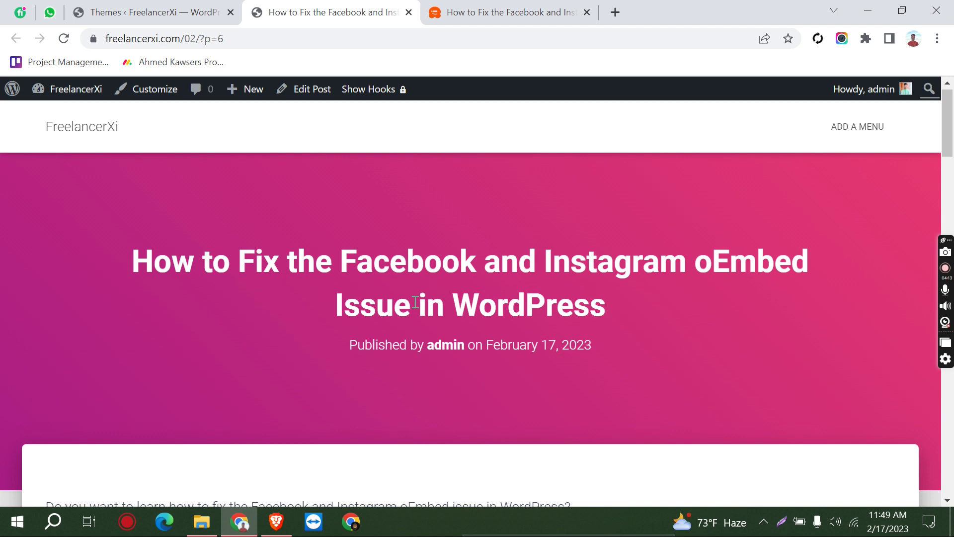
scroll(403, 288, "down", 1)
scroll(504, 263, "down", 3)
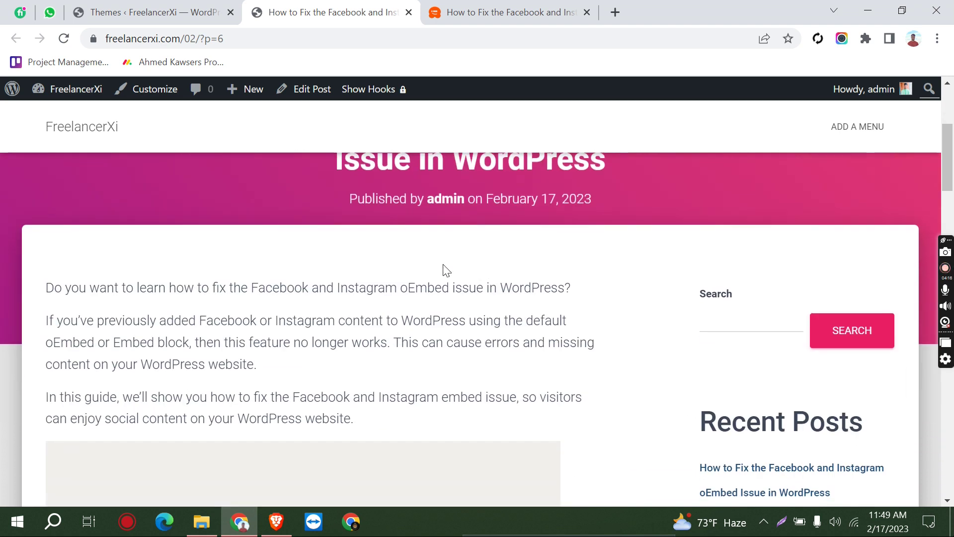
scroll(443, 268, "down", 4)
scroll(252, 269, "down", 3)
scroll(298, 315, "down", 7)
scroll(293, 316, "down", 12)
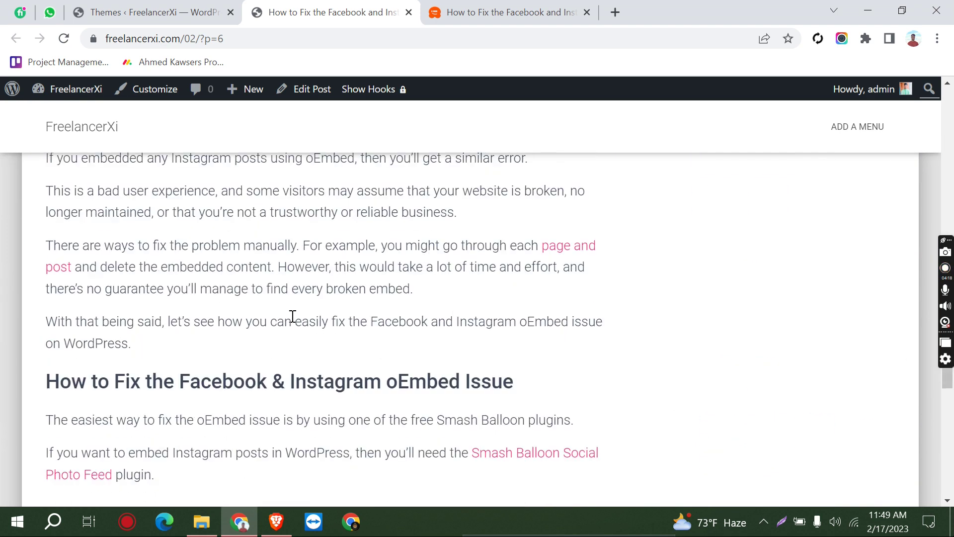
Step: Scroll through the Hestia-styled oEmbed post to review its layout
scroll(688, 438, "up", 9)
scroll(780, 351, "up", 9)
scroll(751, 290, "up", 1)
scroll(747, 308, "down", 1)
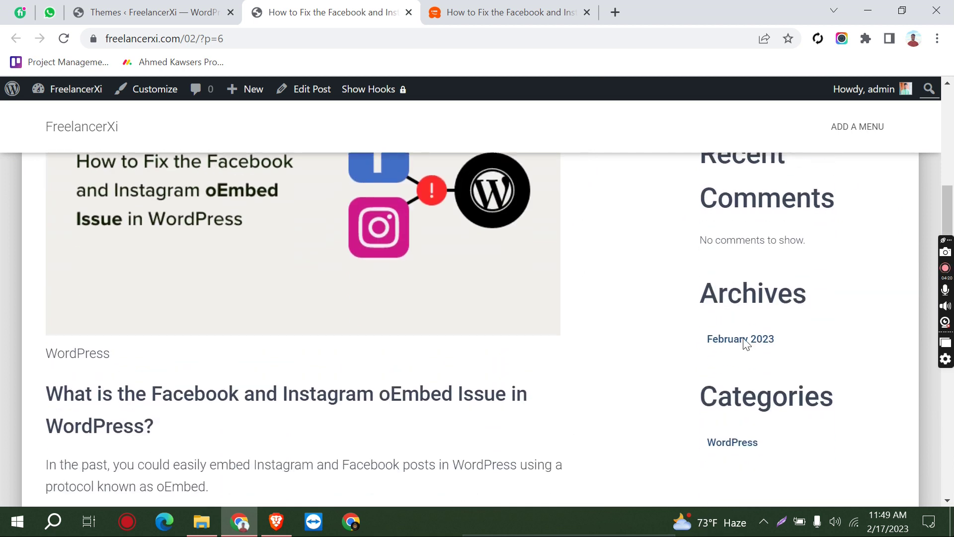
scroll(743, 340, "up", 5)
scroll(749, 326, "down", 5)
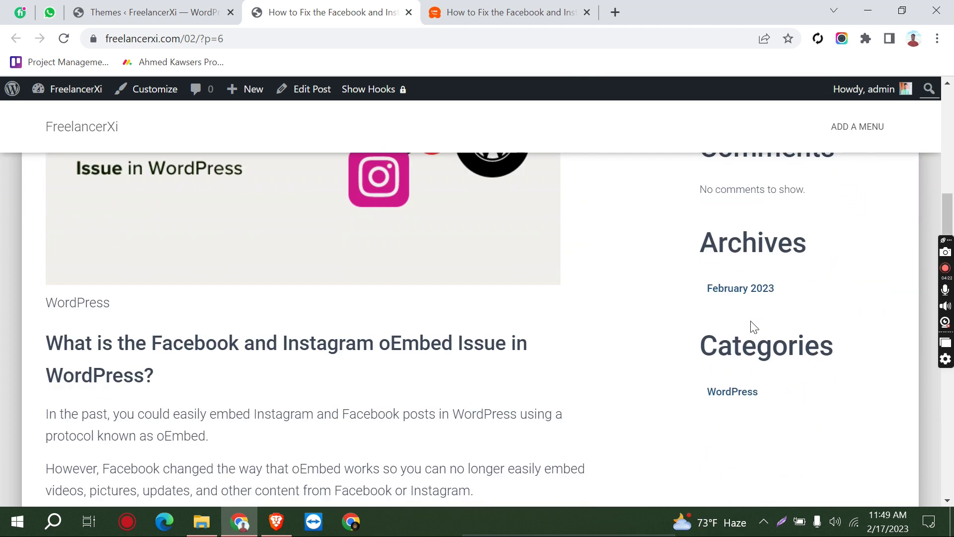
scroll(754, 377, "down", 1)
scroll(511, 314, "down", 3)
scroll(511, 314, "down", 5)
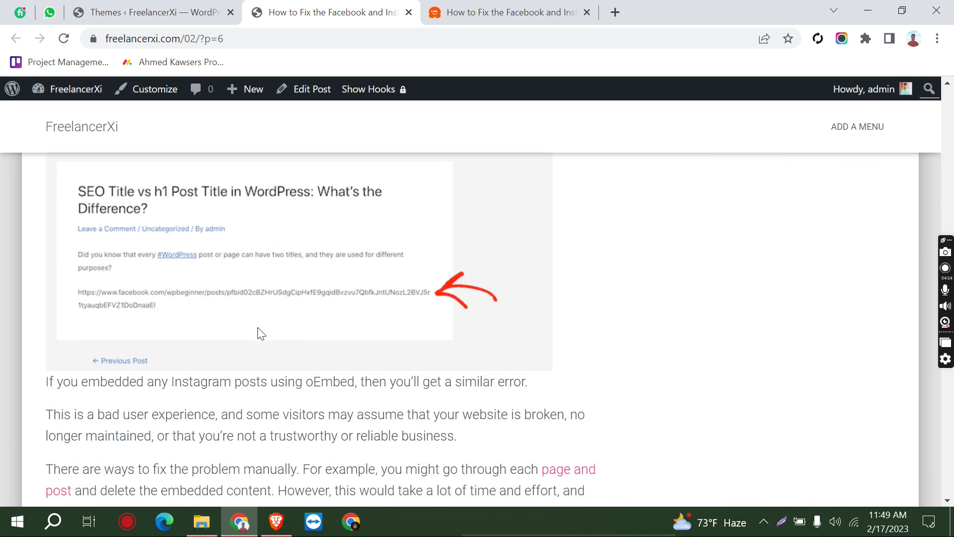
scroll(257, 330, "down", 6)
scroll(91, 311, "down", 7)
scroll(133, 328, "up", 3)
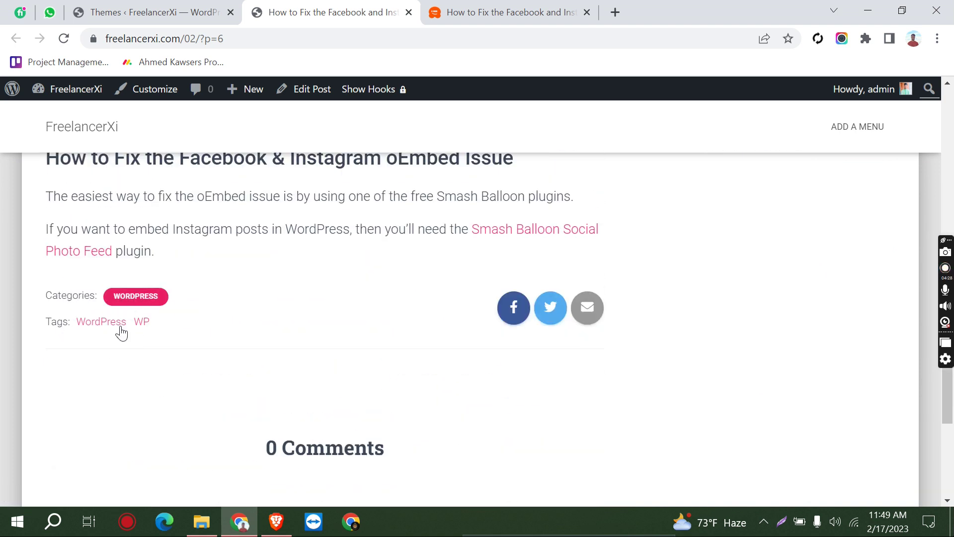
scroll(448, 361, "down", 1)
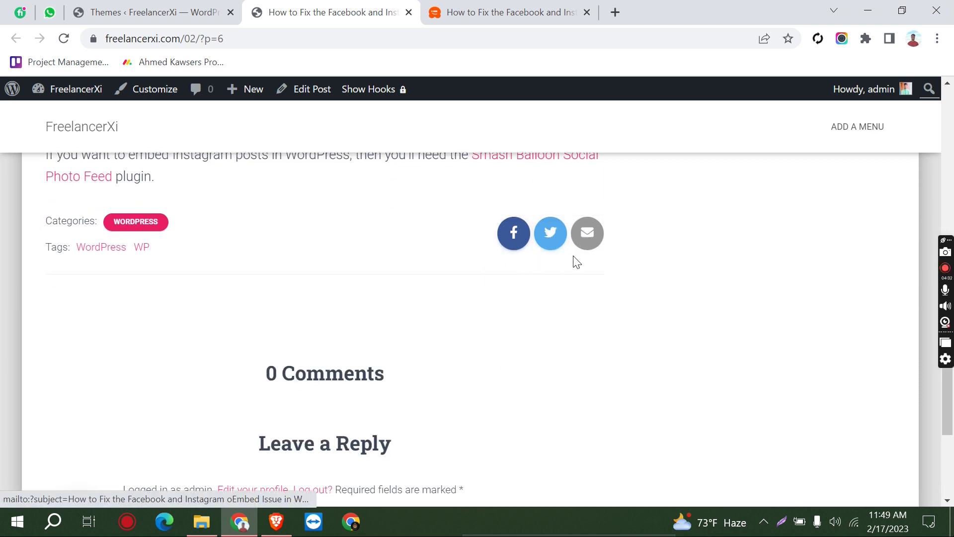
scroll(688, 370, "up", 5)
scroll(351, 356, "up", 5)
scroll(373, 323, "up", 3)
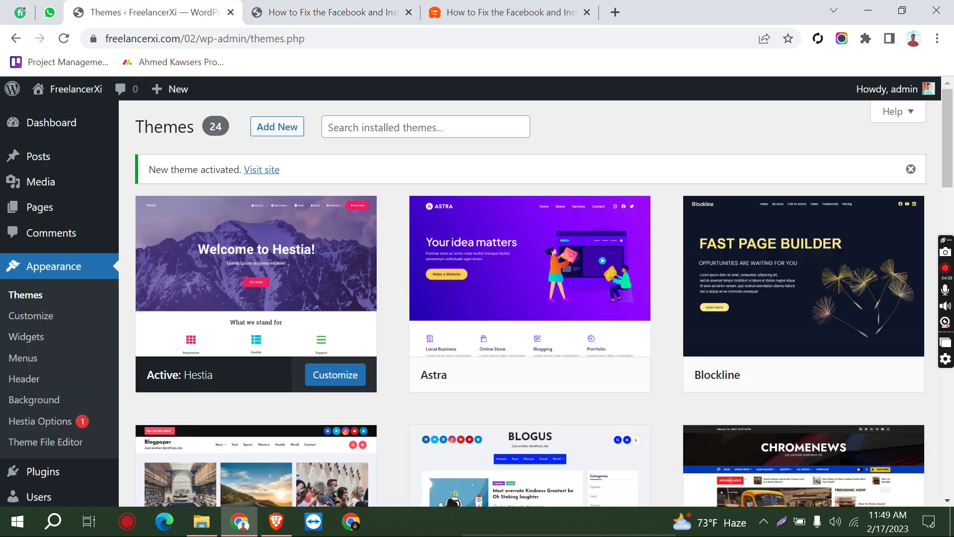
Step: Check the Themes and live post tabs, then open the WordPress admin Dashboard
left_click(149, 12)
key("ctrl+Tab")
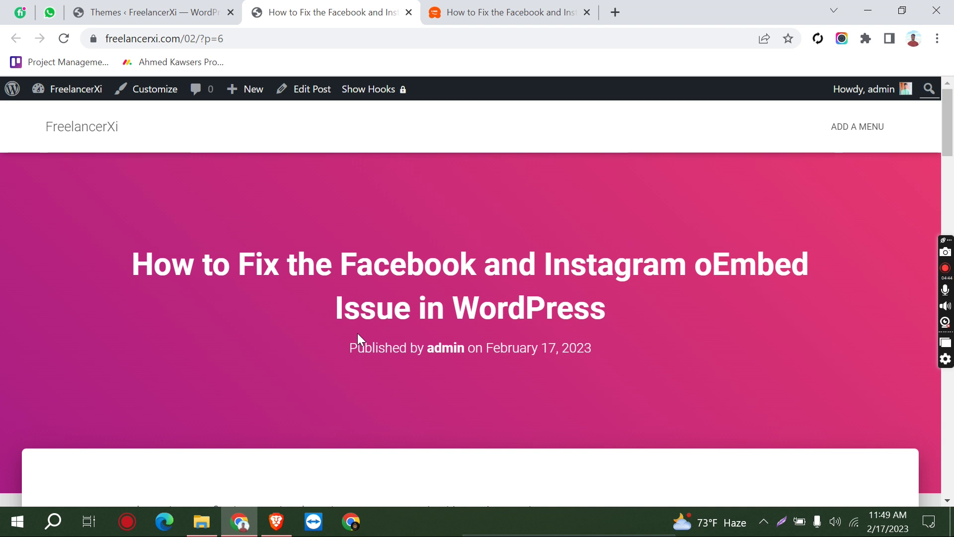
left_click(132, 15)
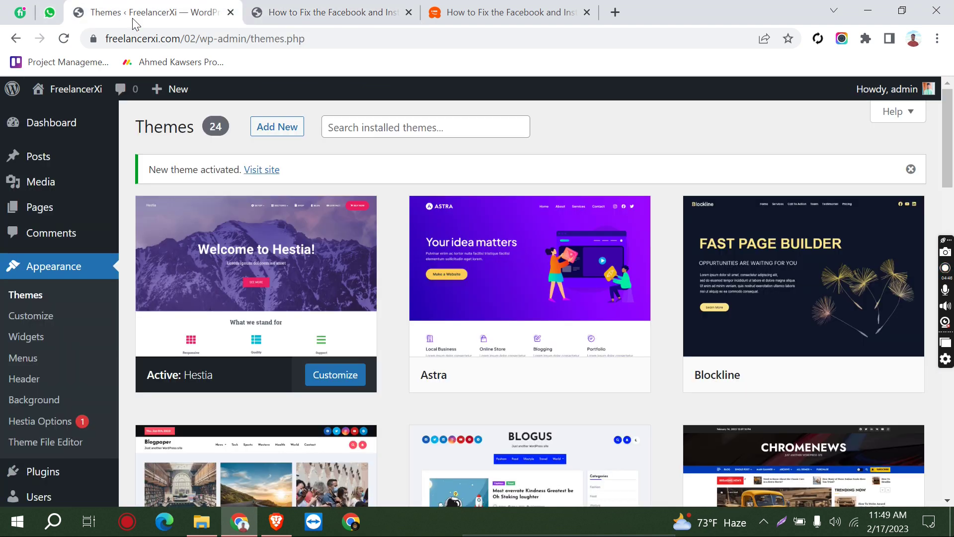
left_click(37, 121)
mouse_move(38, 210)
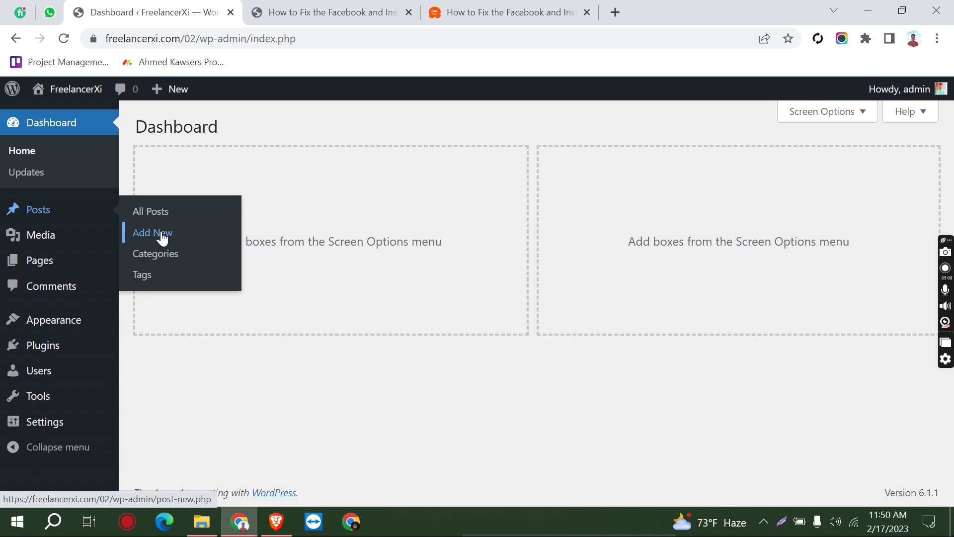
left_click(343, 12)
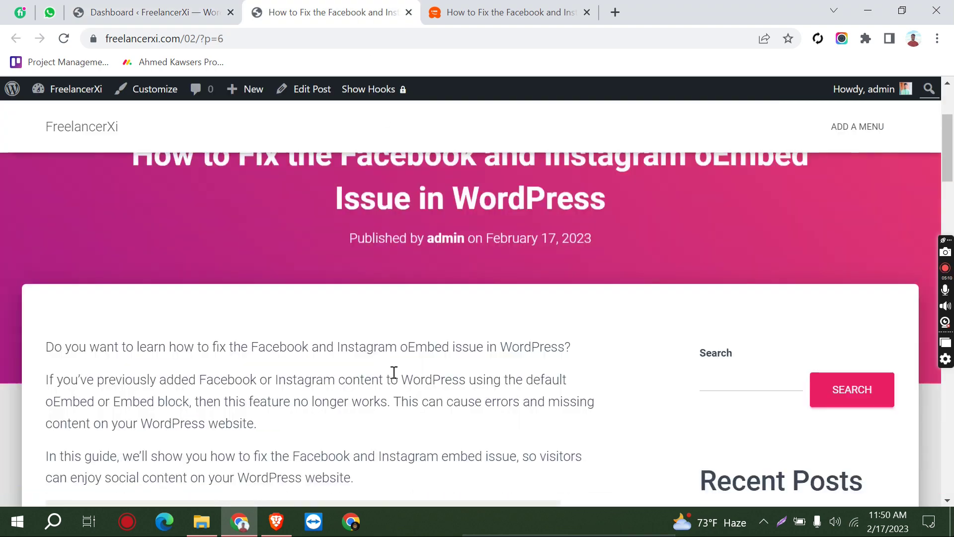
scroll(394, 374, "down", 5)
scroll(395, 370, "down", 8)
key("ctrl+Tab")
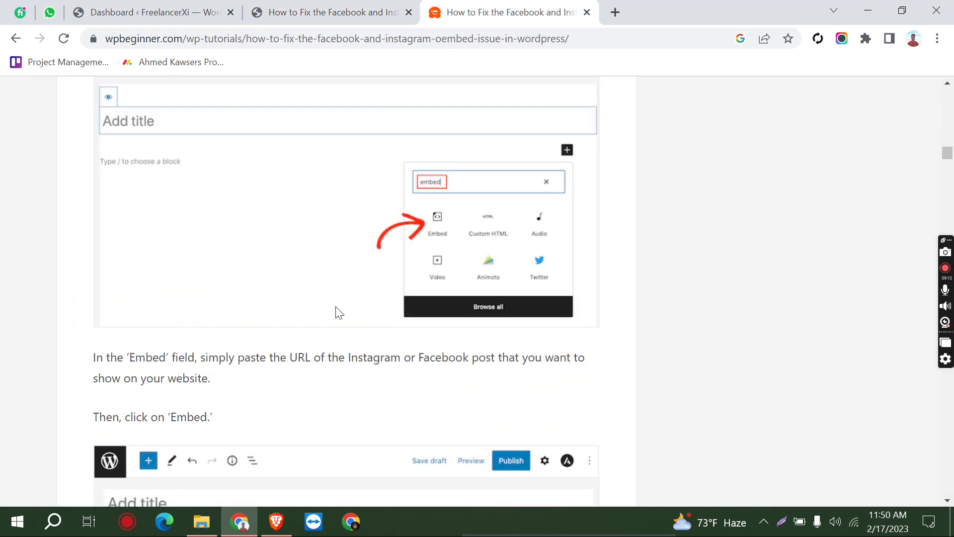
scroll(323, 422, "down", 2)
scroll(315, 454, "up", 10)
scroll(315, 454, "up", 5)
scroll(318, 422, "up", 3)
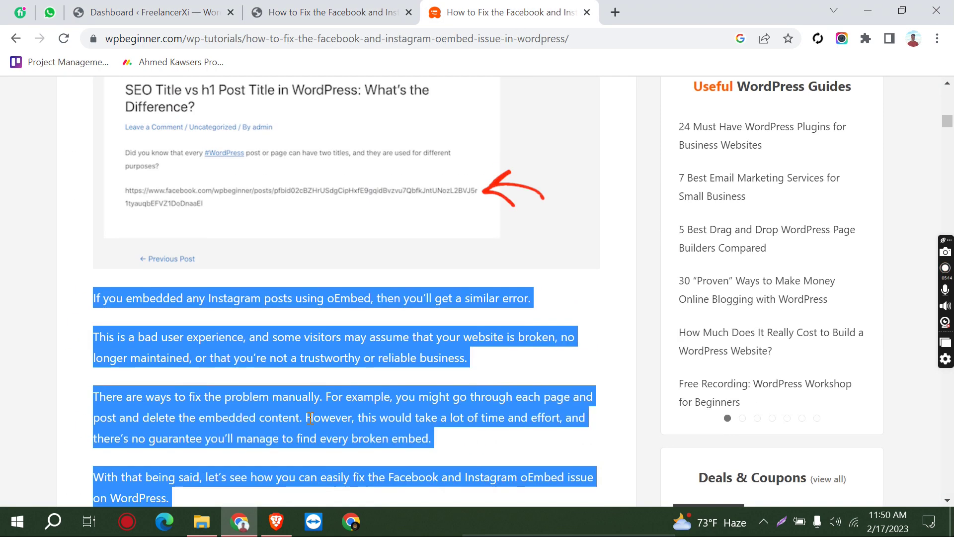
scroll(321, 384, "up", 5)
scroll(586, 279, "up", 4)
scroll(546, 348, "up", 7)
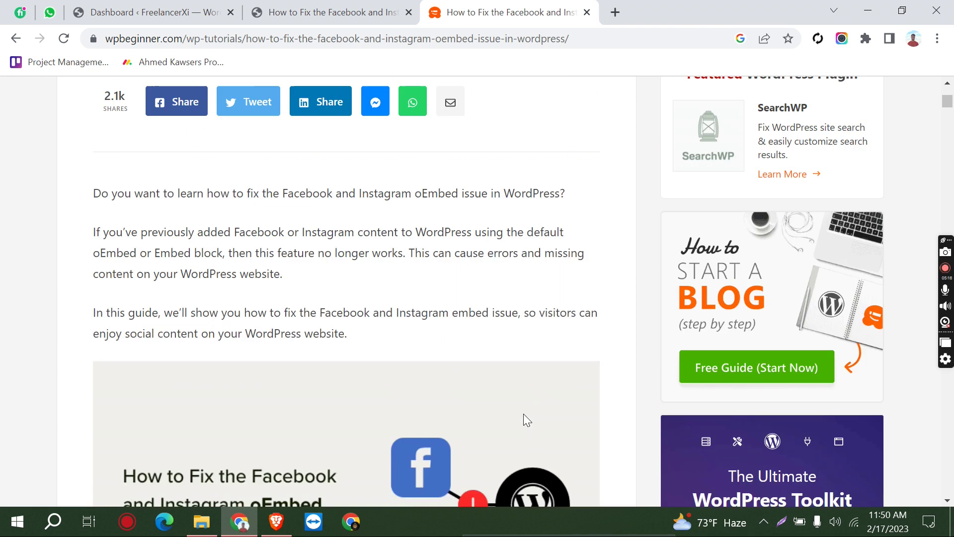
left_click(397, 19)
scroll(193, 349, "up", 6)
scroll(217, 371, "up", 1)
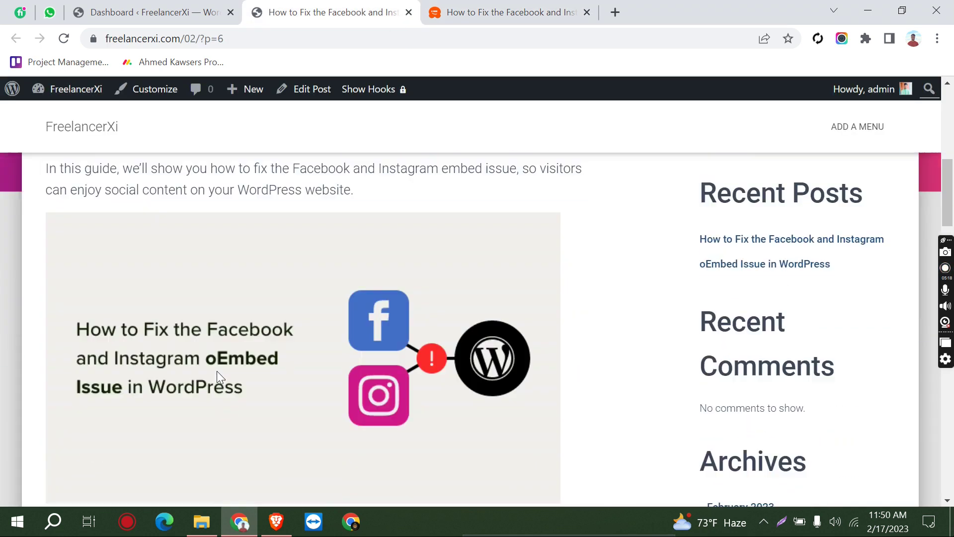
scroll(238, 450, "down", 3)
scroll(238, 450, "down", 6)
scroll(349, 351, "up", 7)
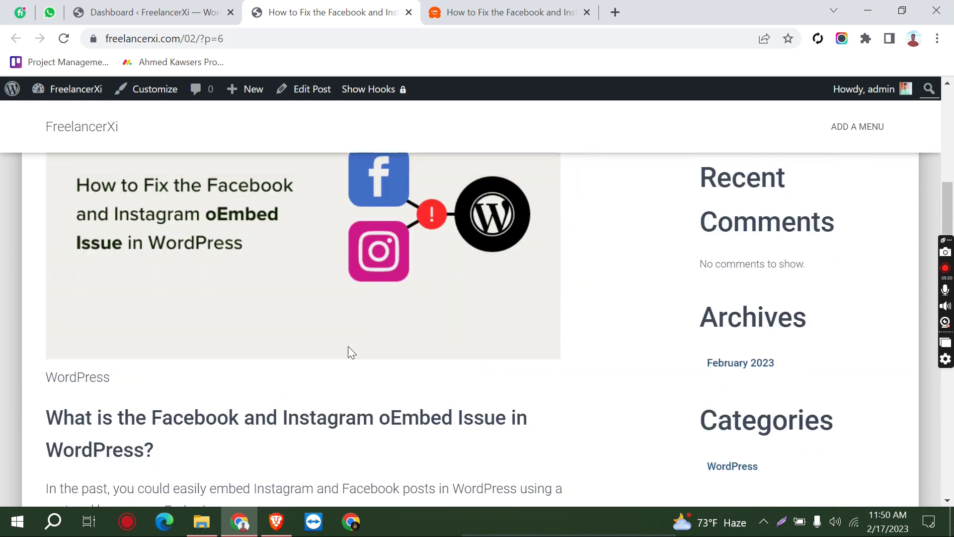
scroll(351, 356, "up", 6)
scroll(352, 356, "up", 2)
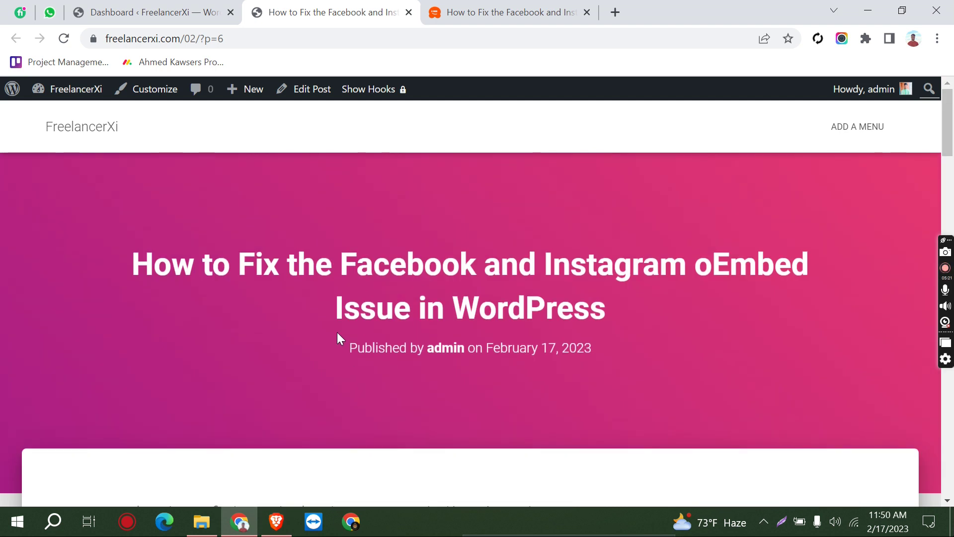
left_click(902, 10)
scroll(596, 239, "down", 2)
scroll(520, 338, "down", 7)
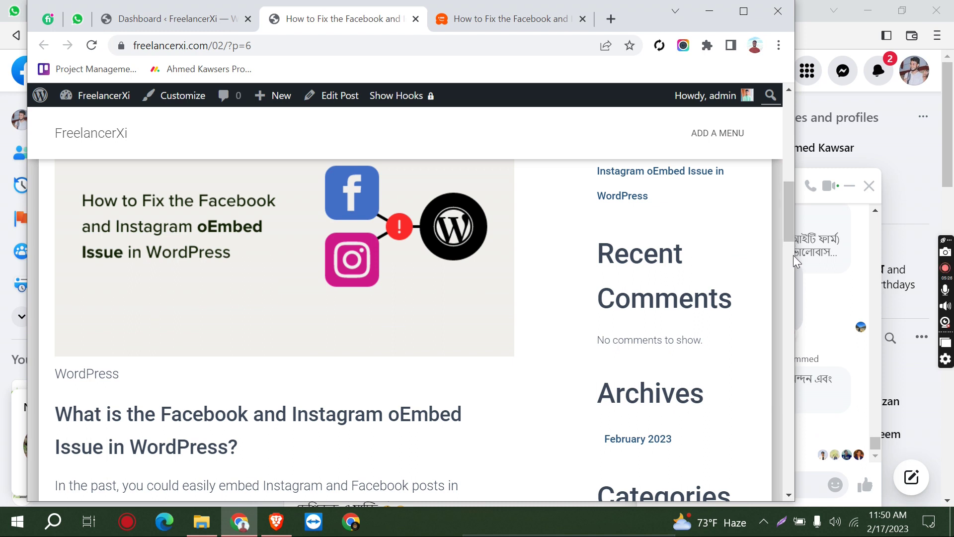
left_click_drag(795, 262, 137, 261)
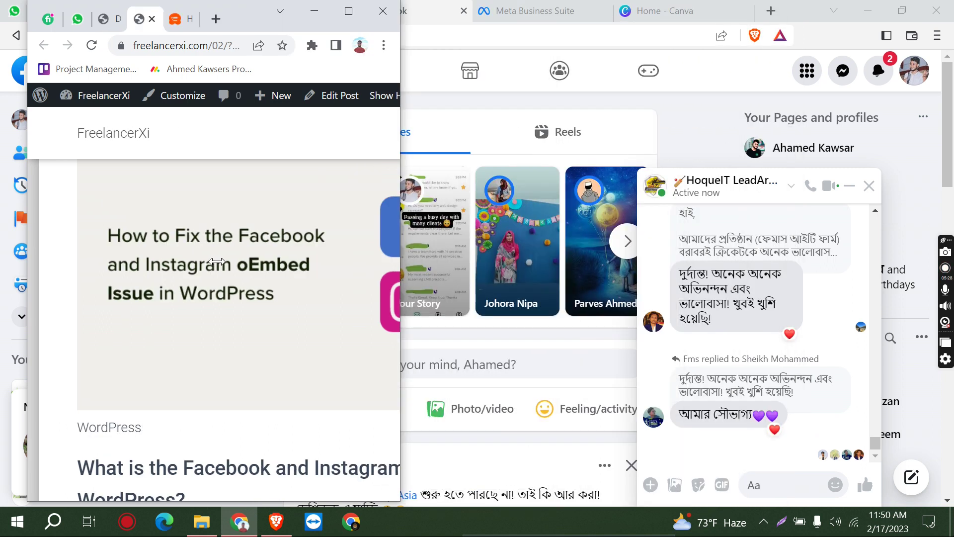
scroll(194, 298, "up", 8)
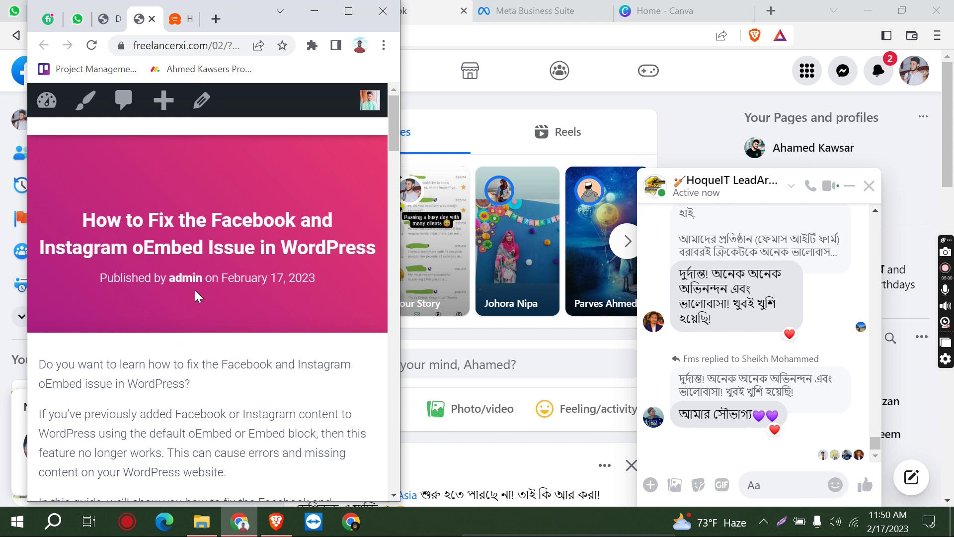
scroll(194, 305, "down", 8)
scroll(193, 308, "down", 5)
scroll(192, 318, "down", 5)
scroll(192, 338, "down", 5)
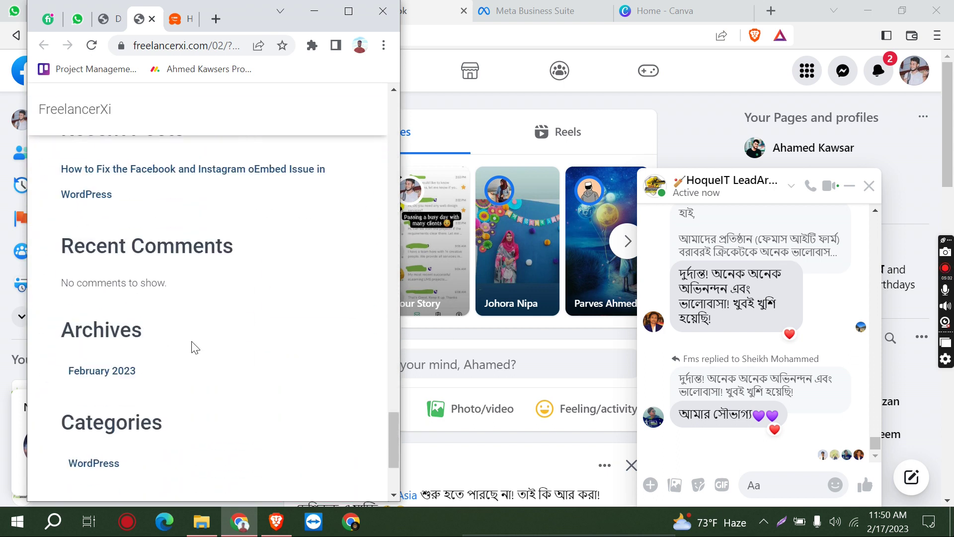
scroll(196, 353, "up", 2)
scroll(195, 352, "up", 5)
scroll(298, 348, "up", 5)
scroll(296, 199, "up", 3)
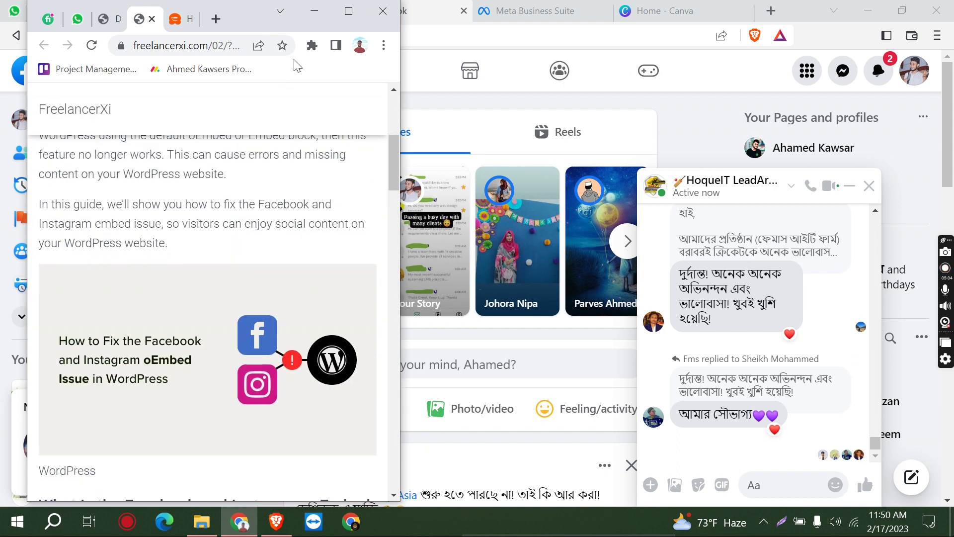
left_click(349, 12)
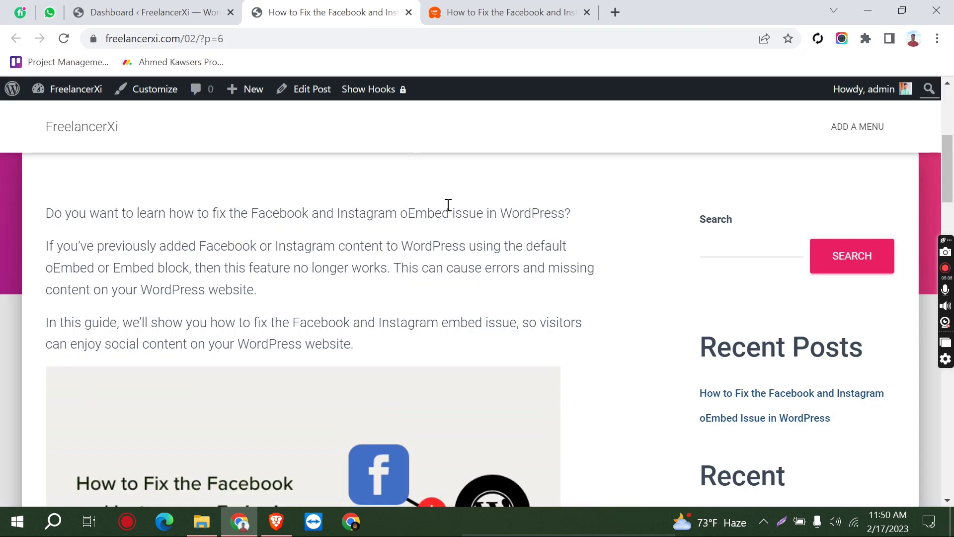
scroll(447, 209, "up", 5)
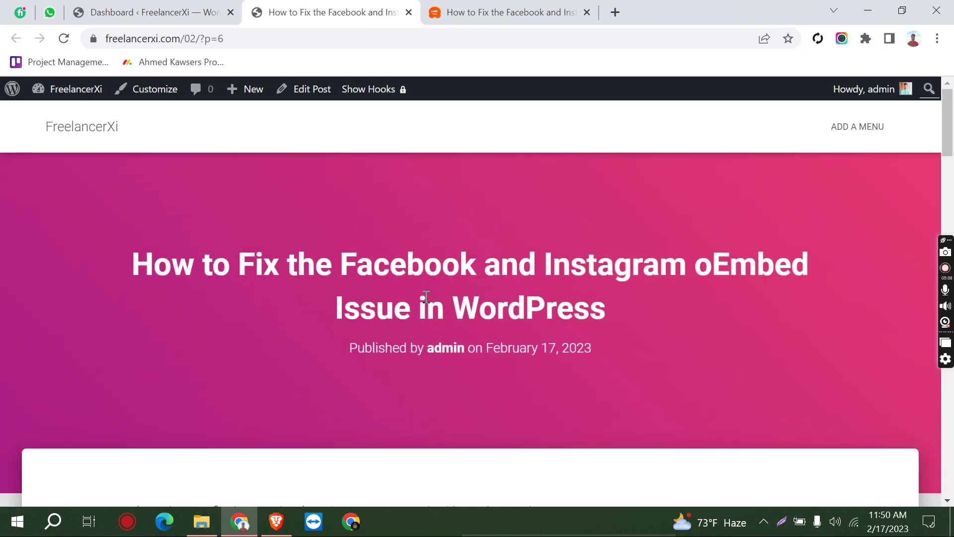